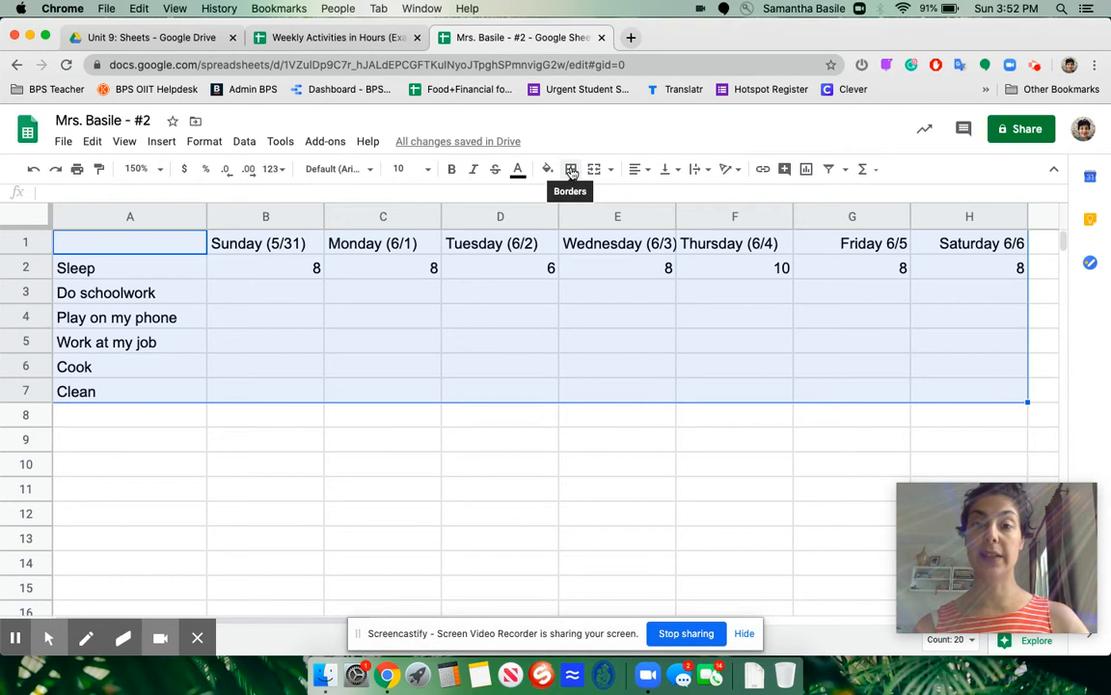
- Apply borders to all cells of the range A1:H7 and widen the Wednesday (6/3) column slightly to fit its heading
left_click(571, 170)
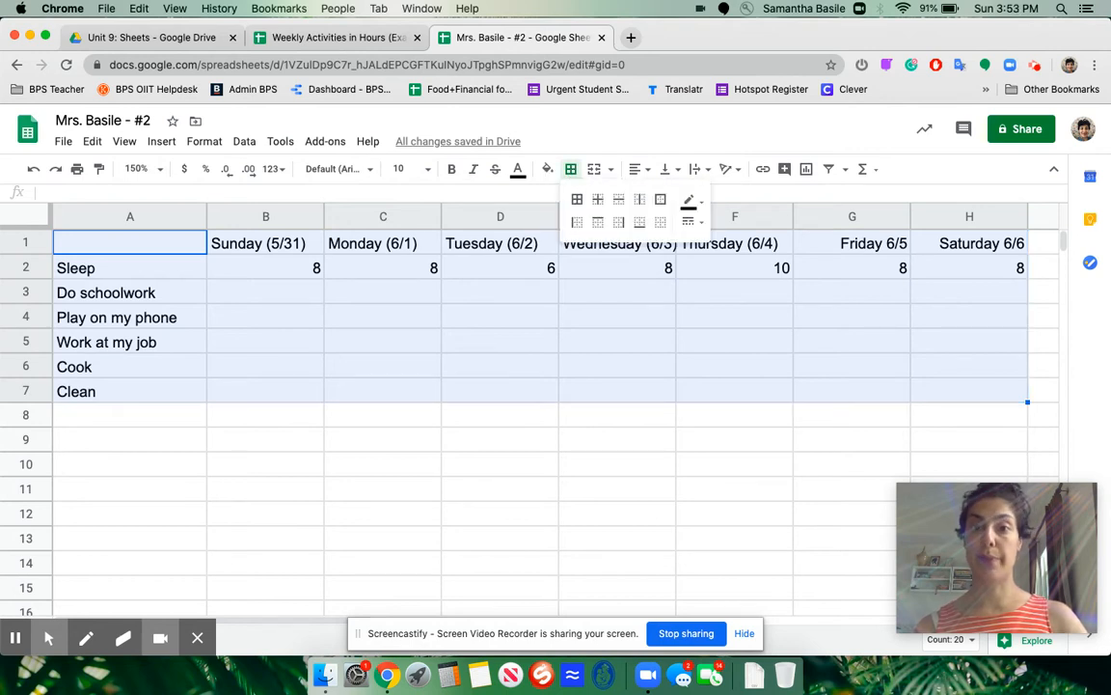
left_click(577, 200)
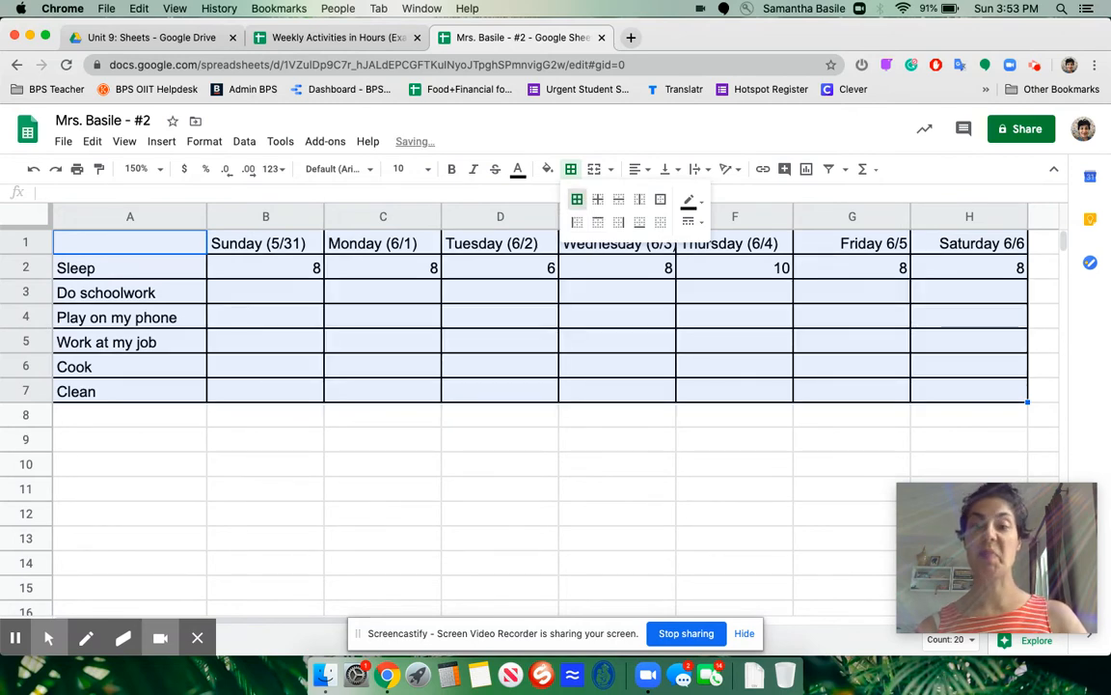
left_click(283, 314)
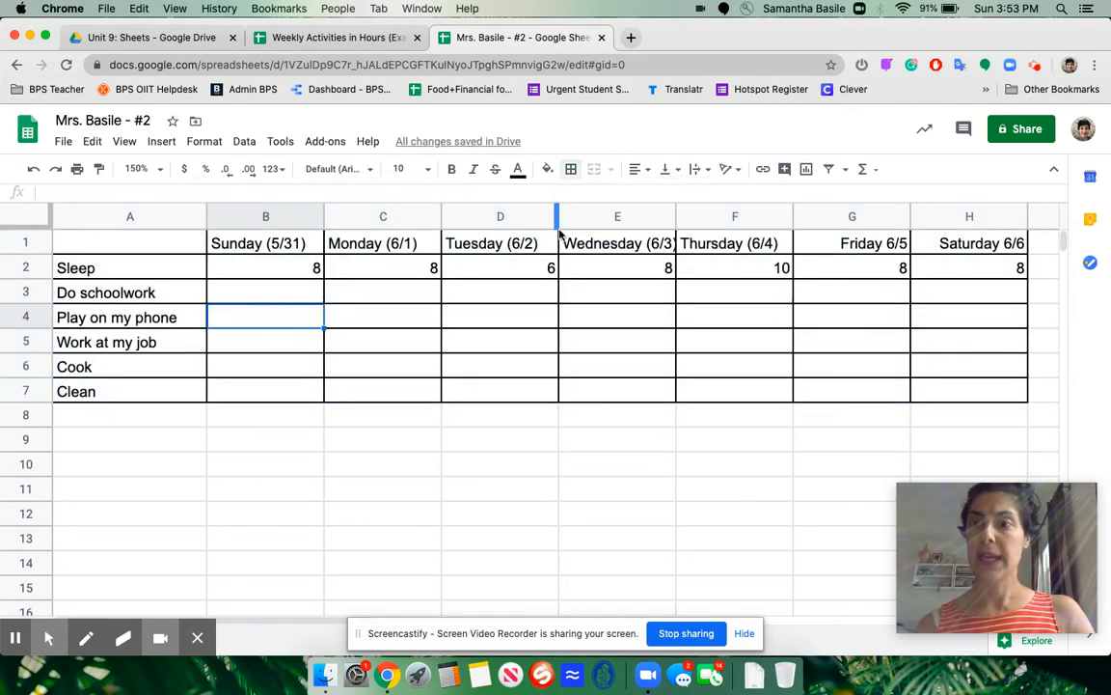
left_click(240, 292)
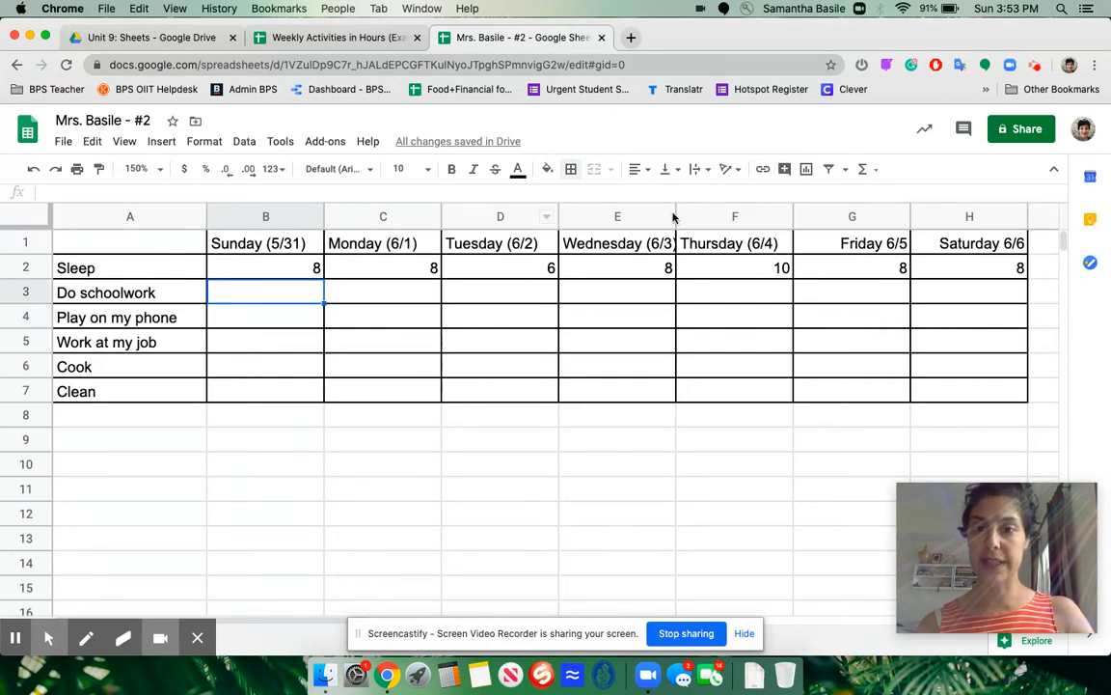
left_click_drag(677, 216, 688, 217)
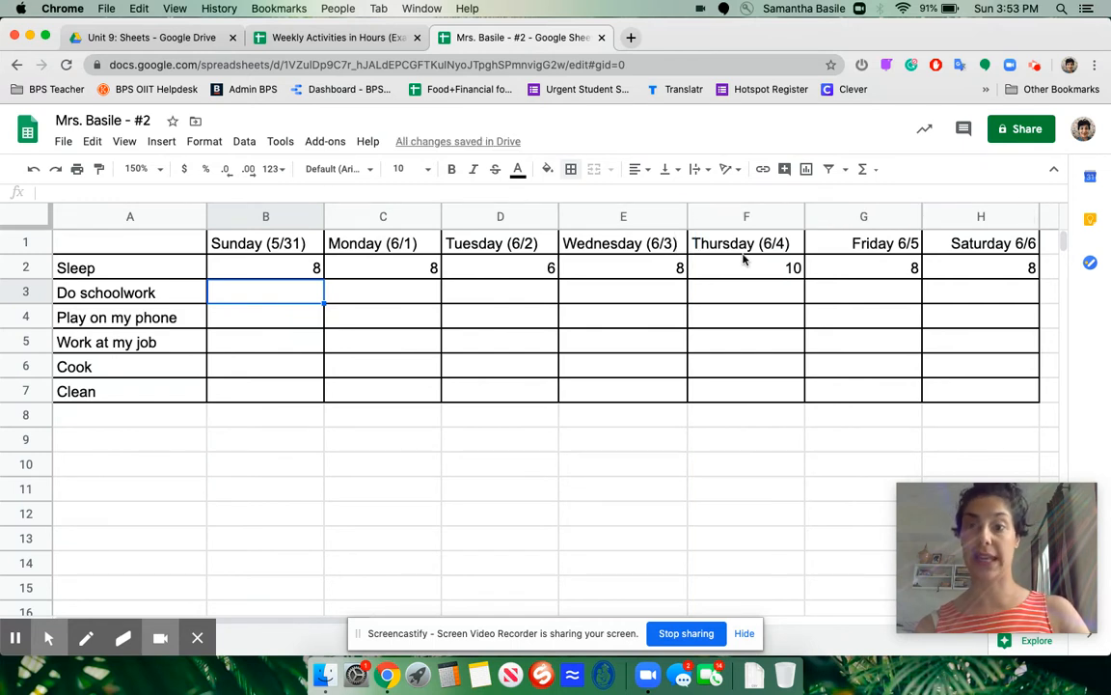
- Add the column heading TOTAL HOURS in cell I1, beside Saturday 6/6
left_click(140, 169)
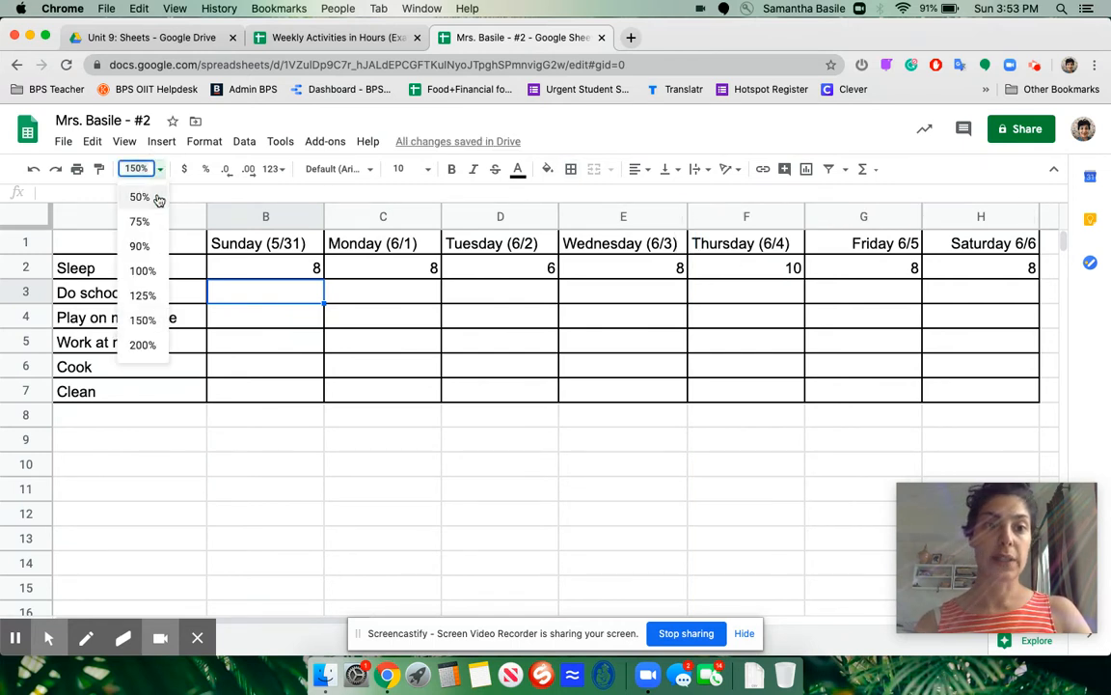
left_click(143, 295)
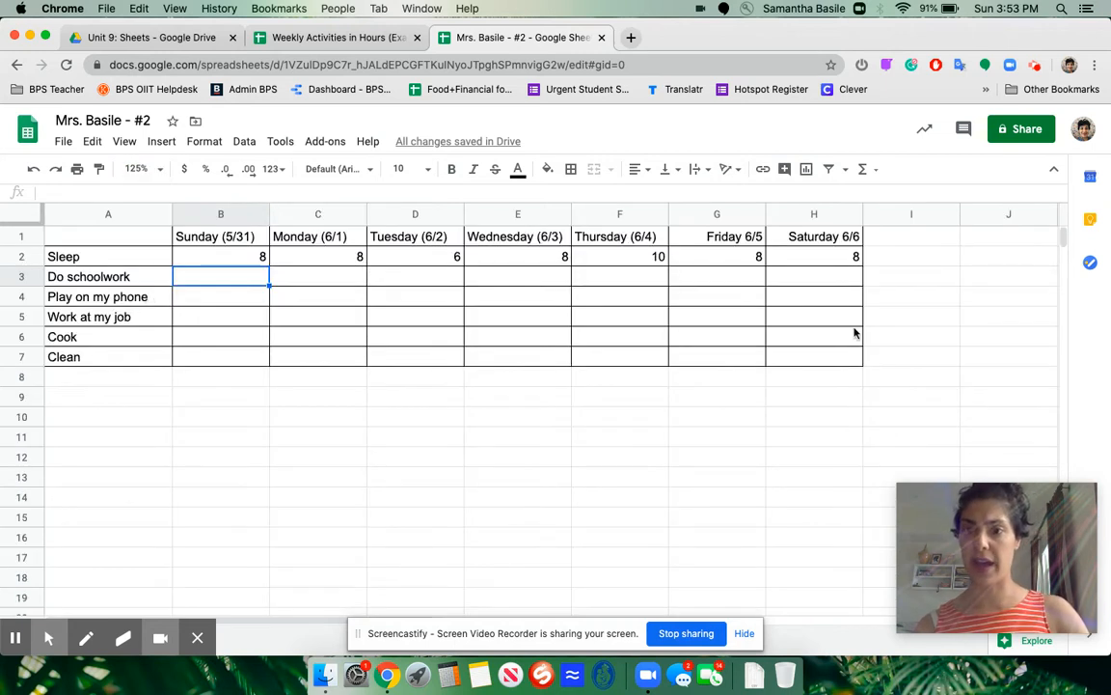
left_click(910, 240)
type("TOTAL HOURS")
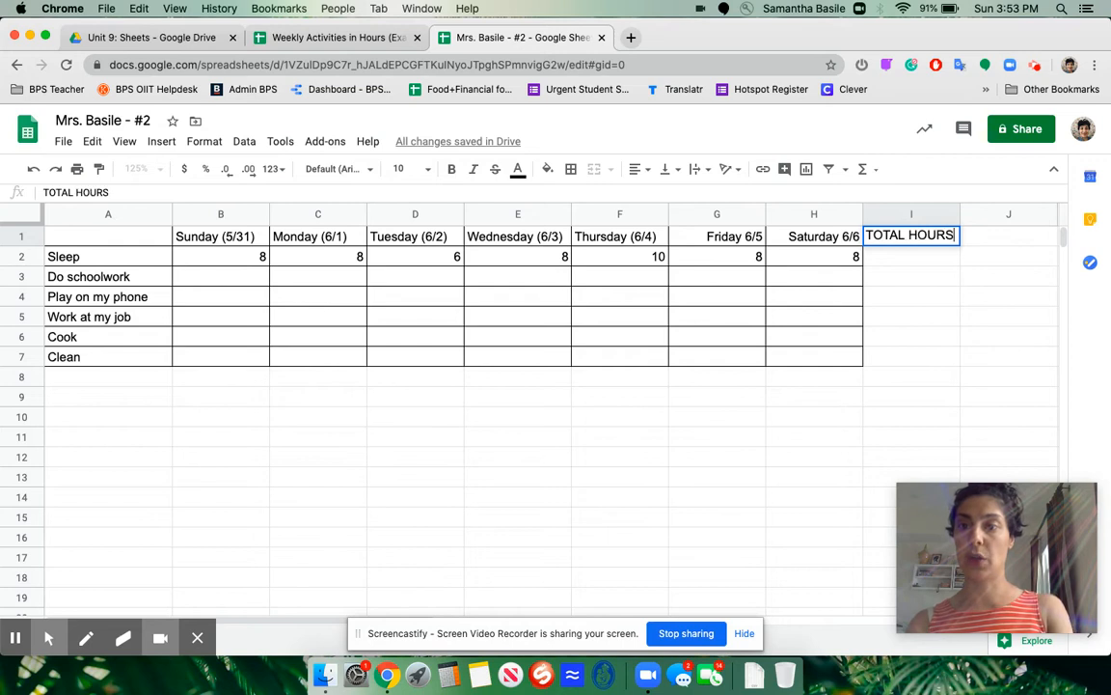
key("Return")
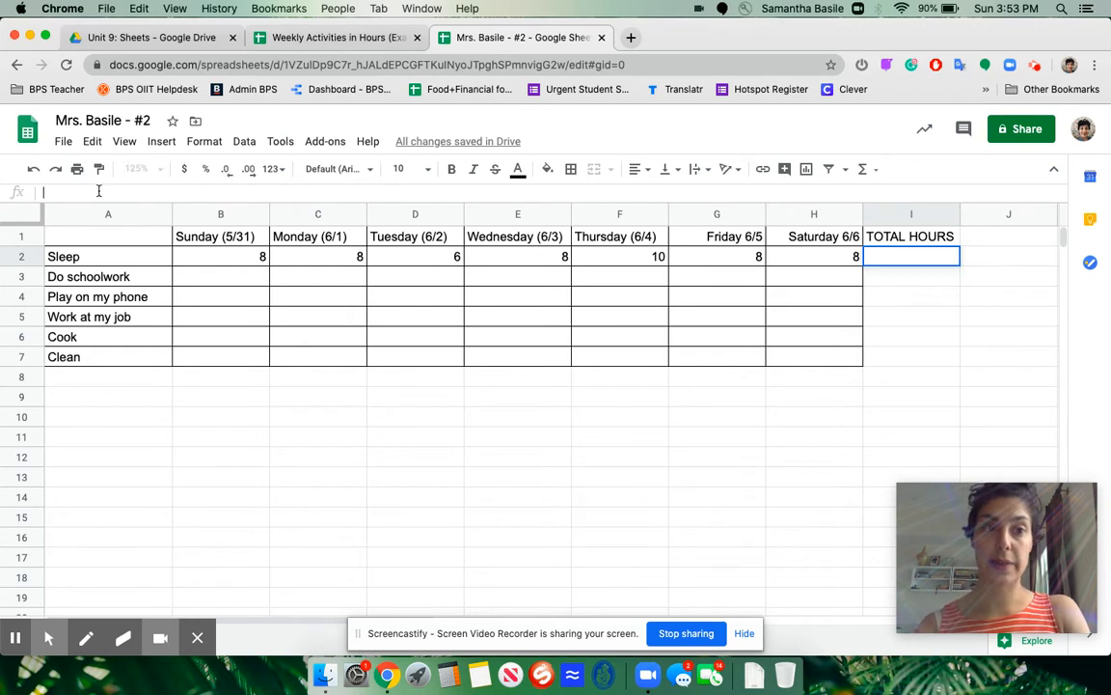
- Total the Sleep hours in cell I2 with the formula =SUM(B2:H2)
left_click(53, 196)
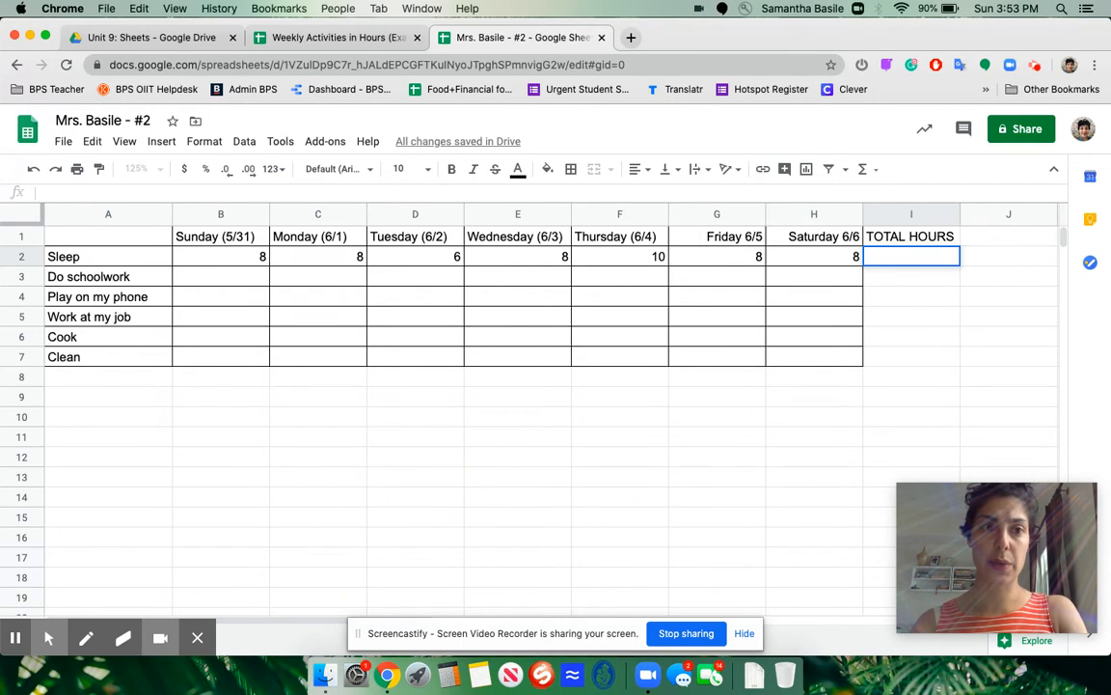
type("=SUM")
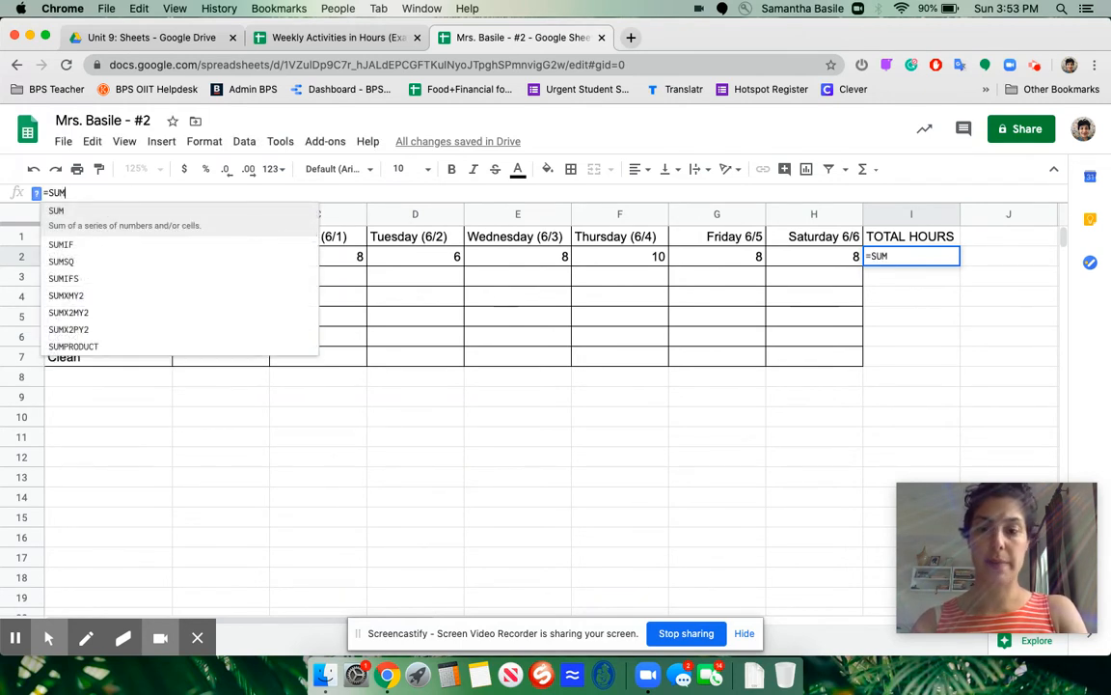
type("(")
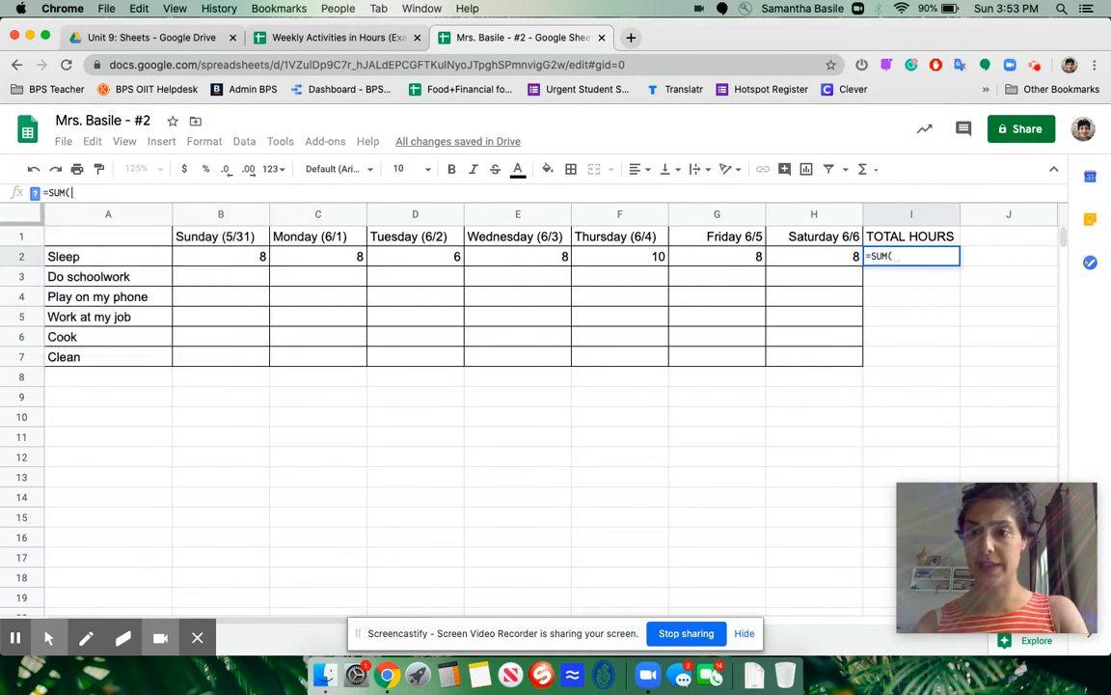
left_click(223, 258)
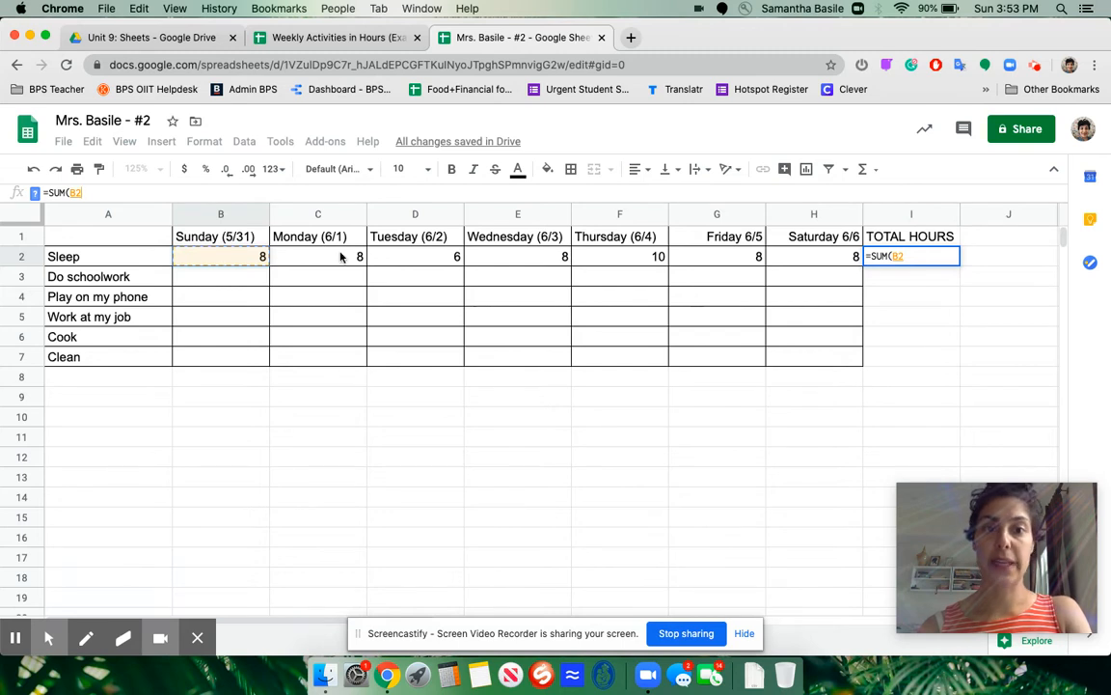
left_click(318, 261)
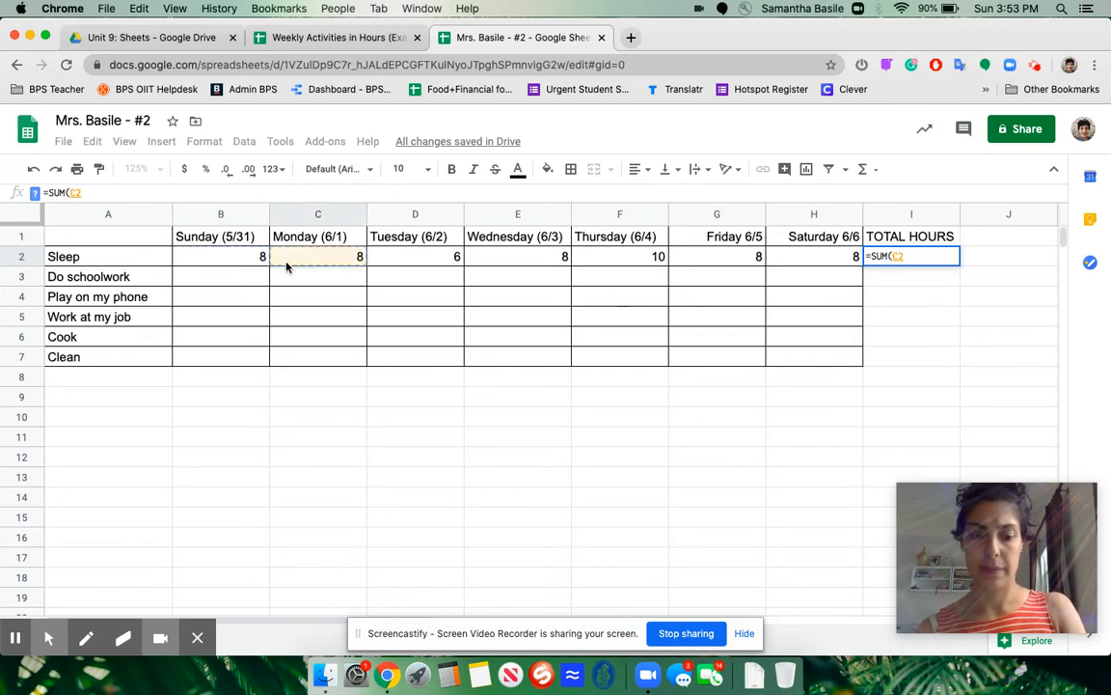
left_click(258, 261)
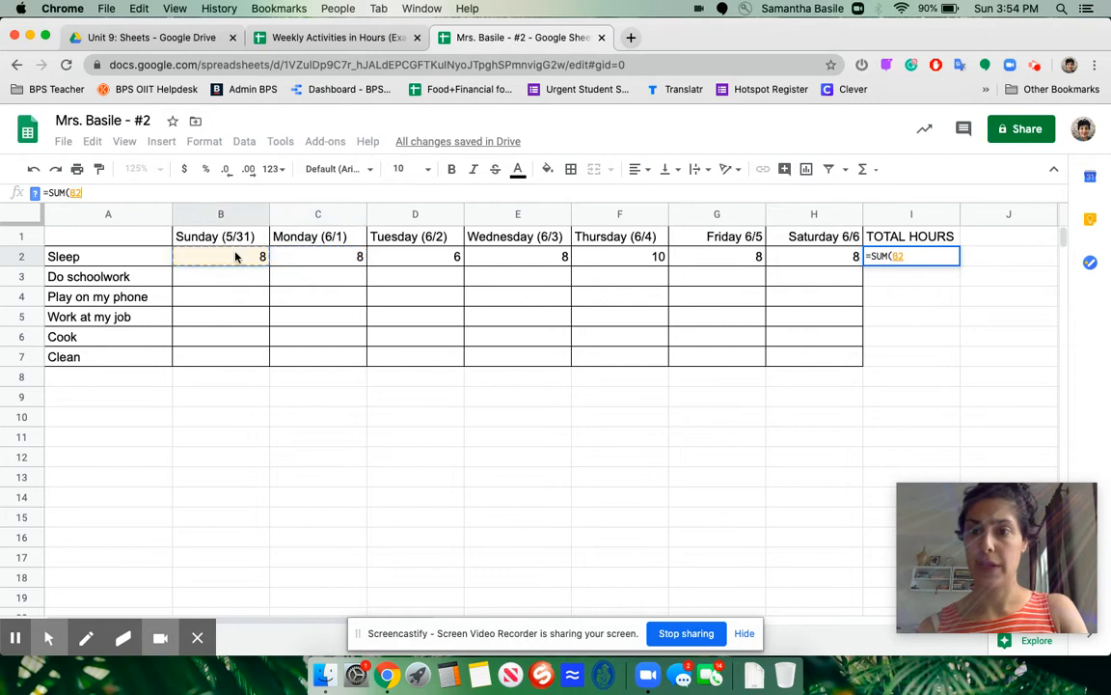
left_click_drag(268, 270, 794, 265)
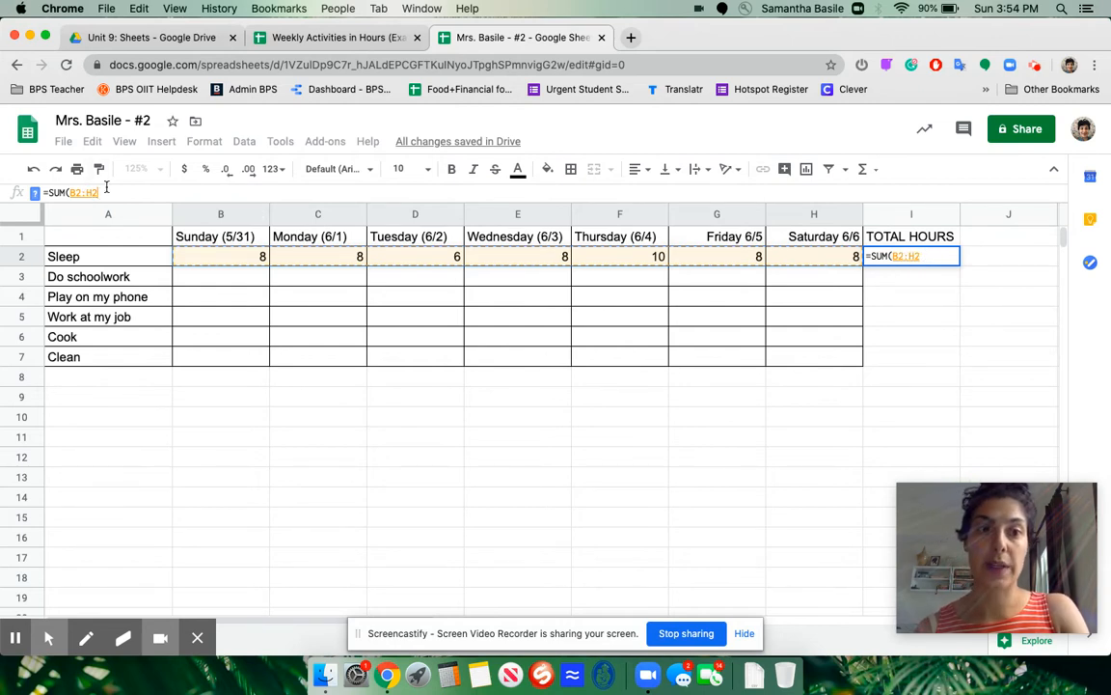
type(")")
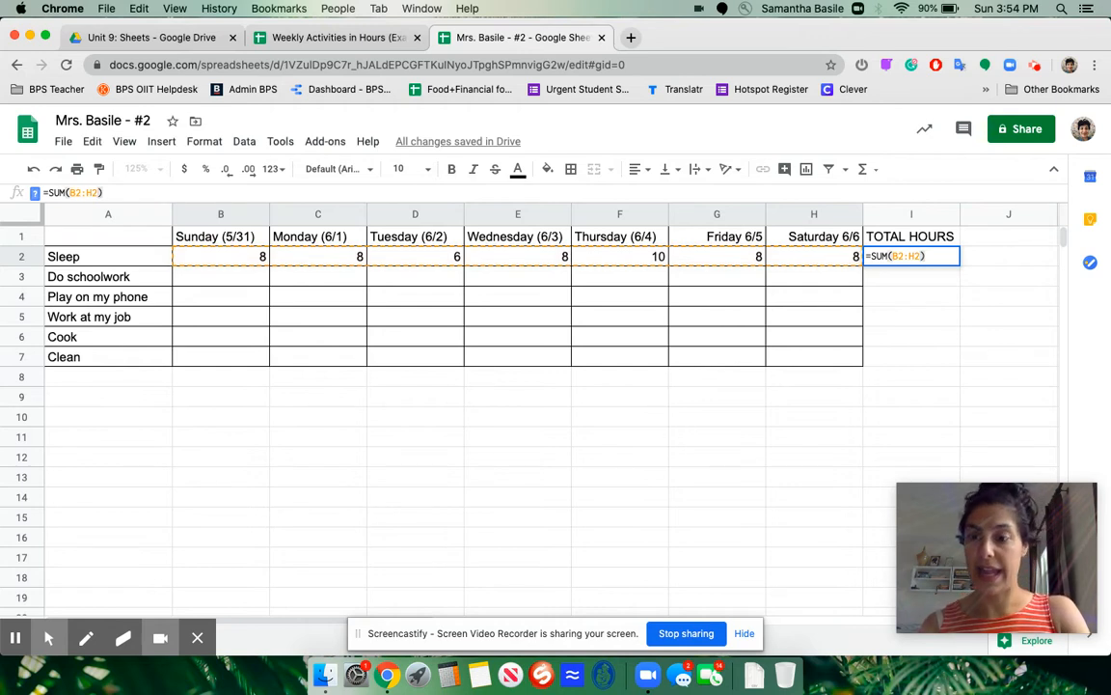
key("Return")
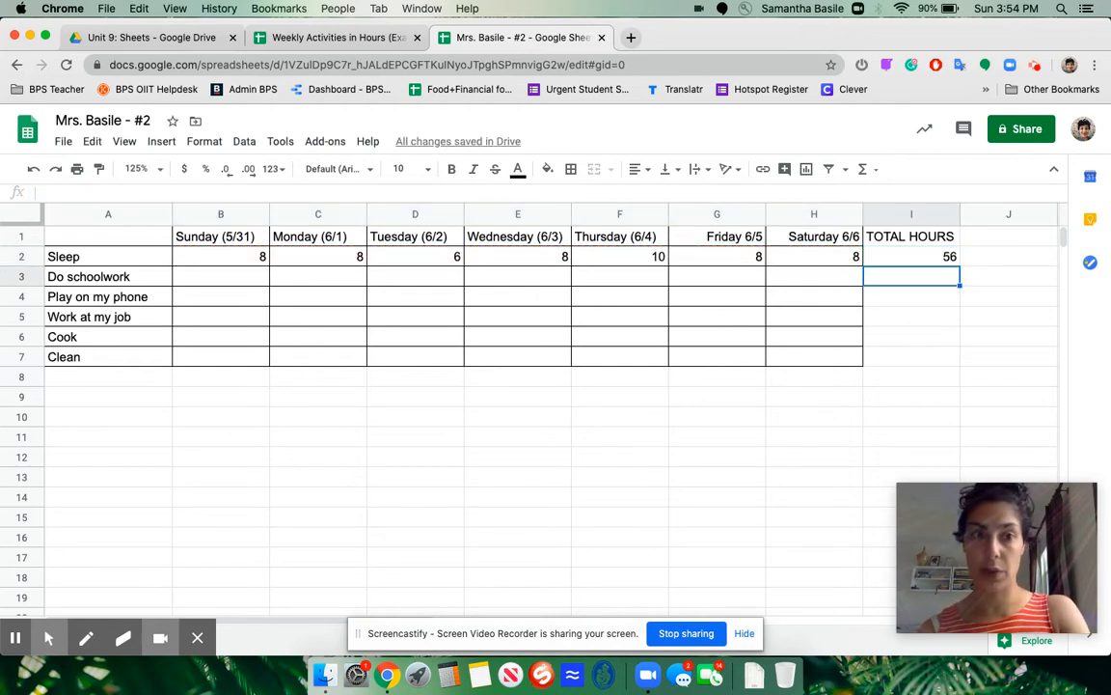
- Fill the Do schoolwork row from Sunday to Saturday with the hours 0, 2, 2, 6, 4, 3 and 0
left_click(240, 279)
type("1")
key("Tab")
key("Left")
type("0")
key("Tab")
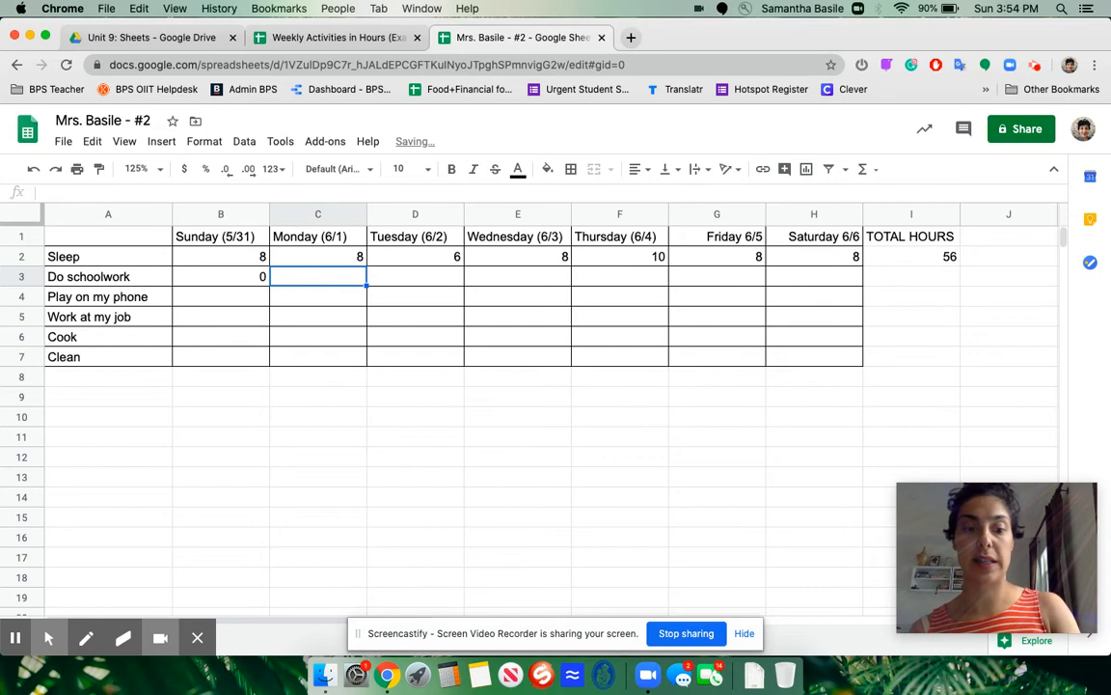
type("2")
key("Tab")
type("2")
key("Tab")
type("6")
key("Tab")
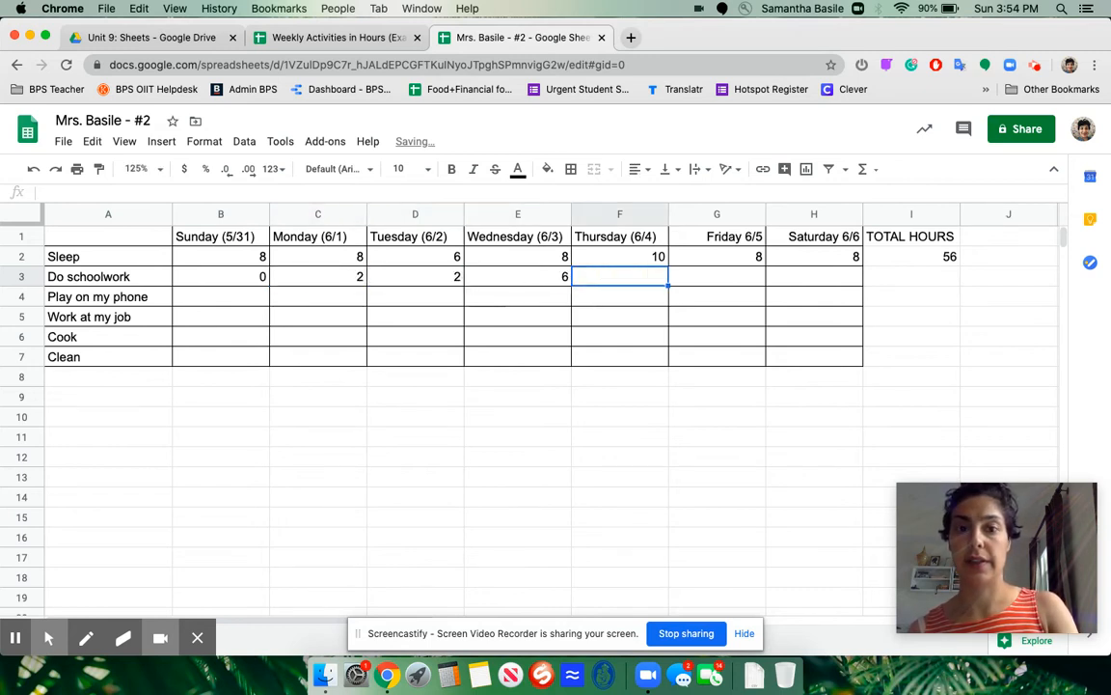
type("4")
key("Tab")
type("3")
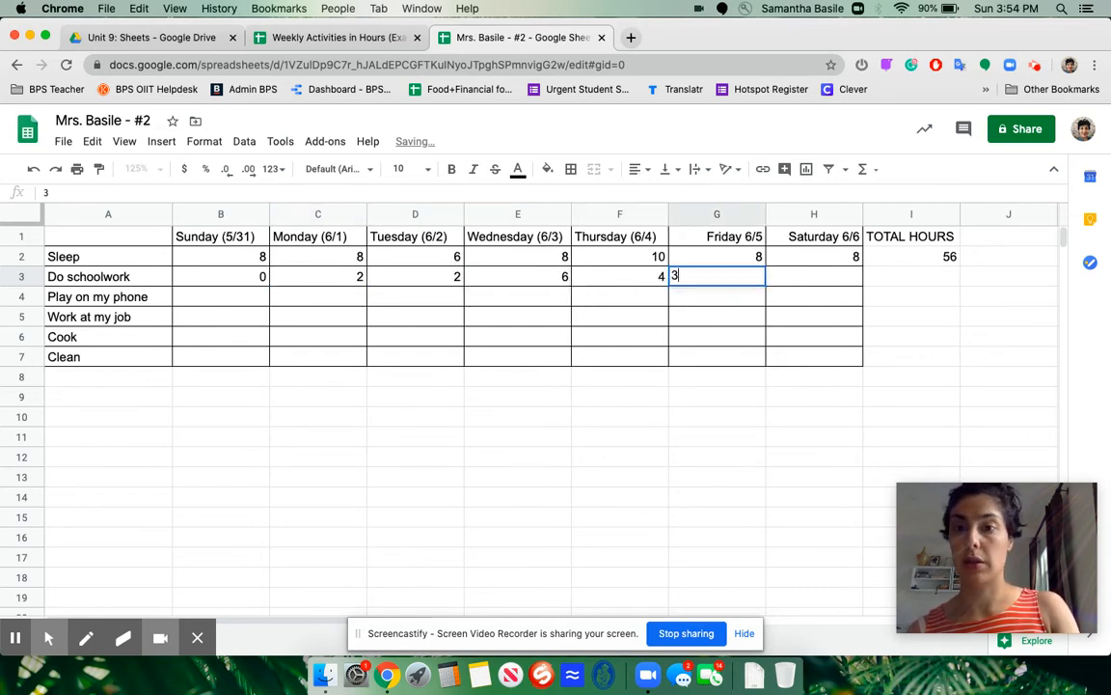
key("Tab")
type("0")
key("Tab")
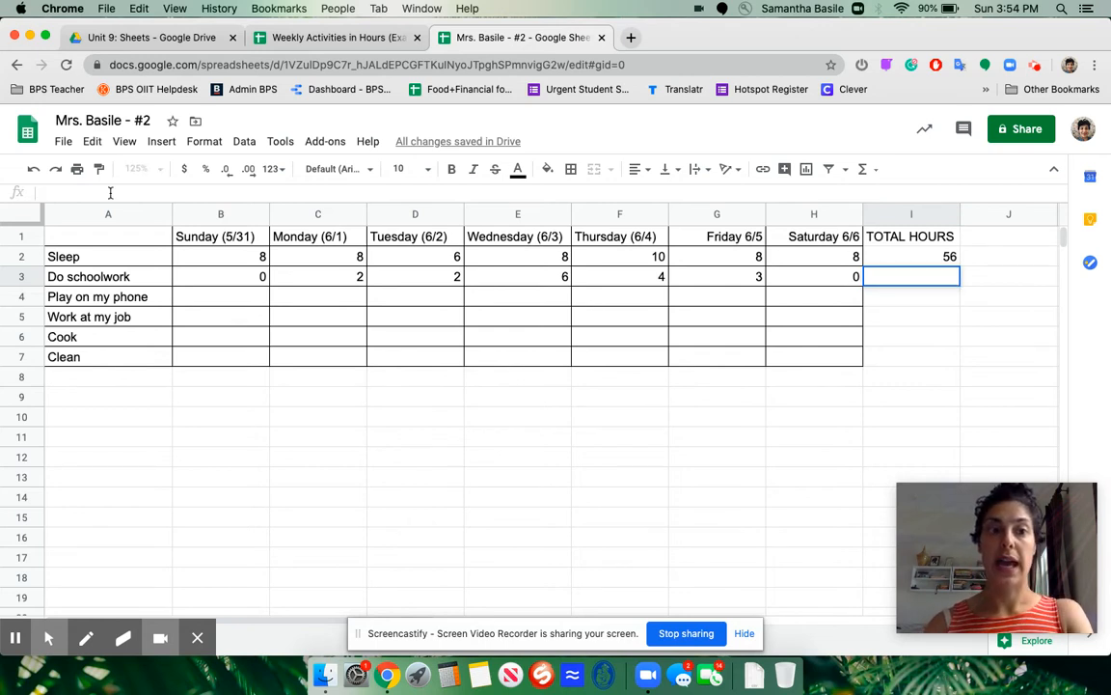
- Total the Do schoolwork hours in cell I3 with the formula =SUM(B3:H3)
type("=")
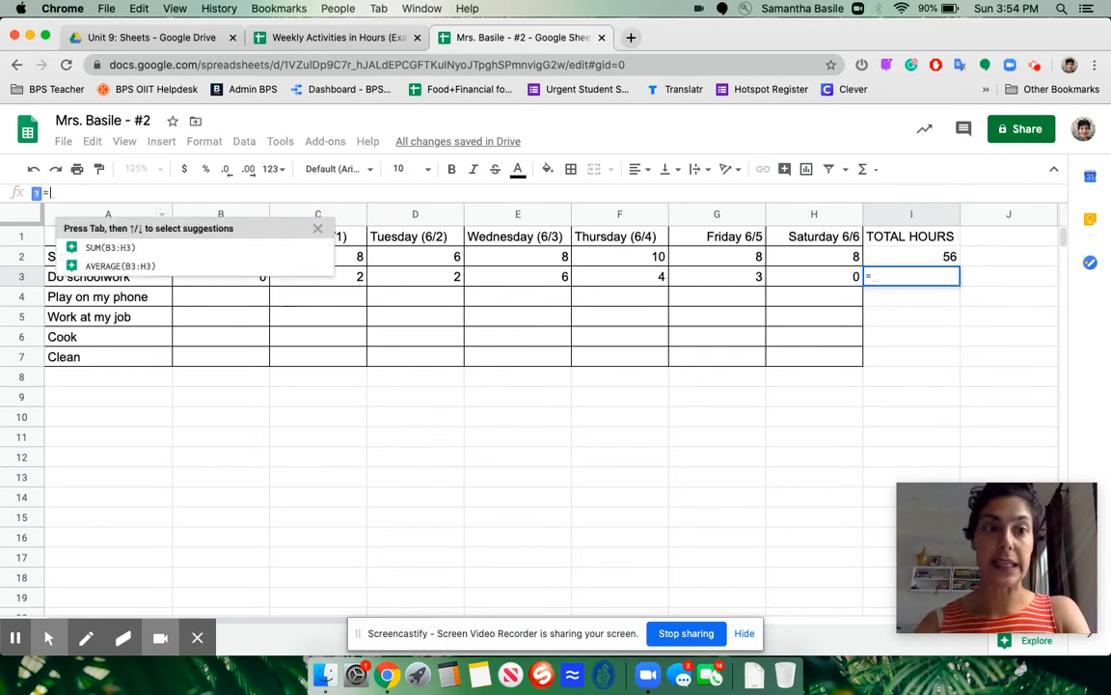
type("SUM")
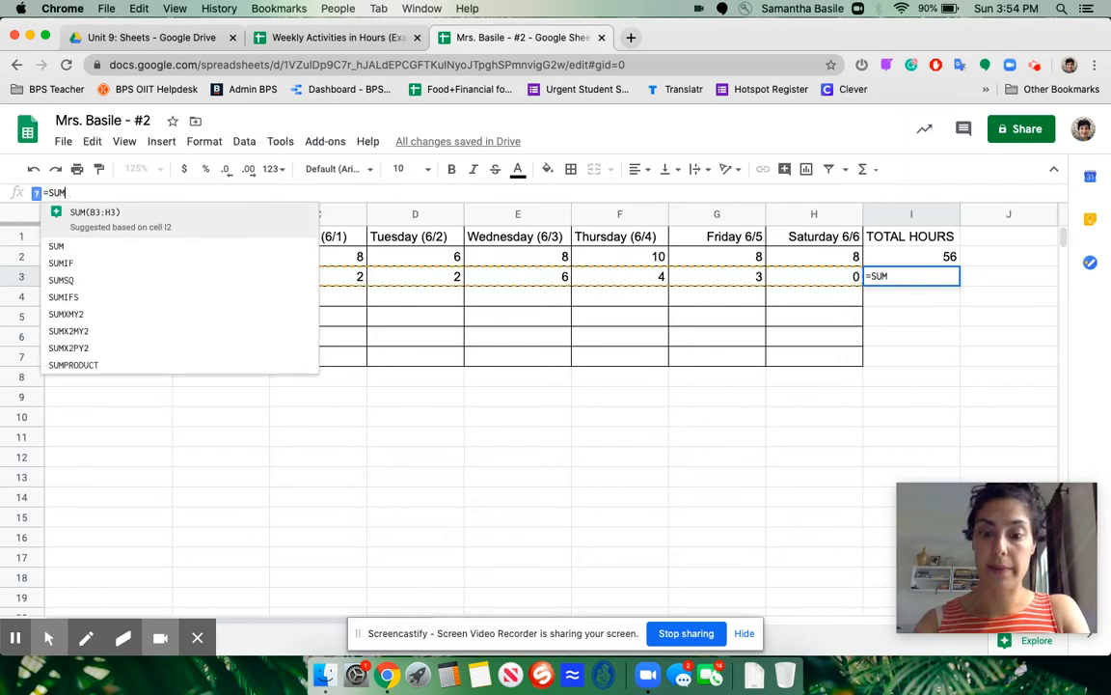
type("(")
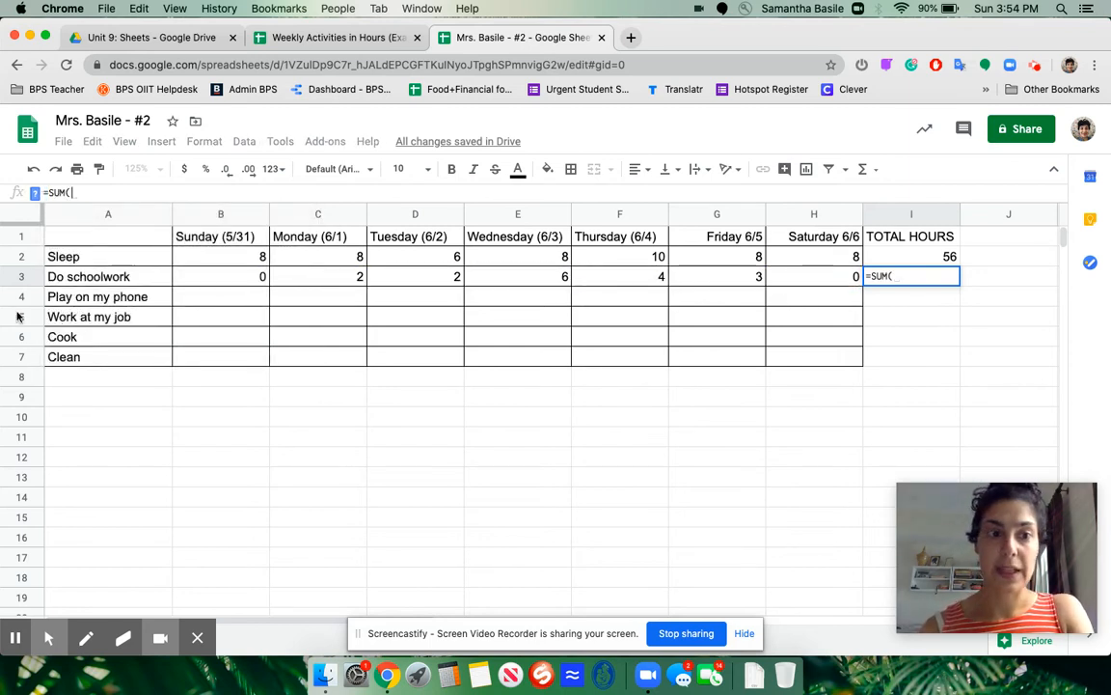
left_click(208, 279)
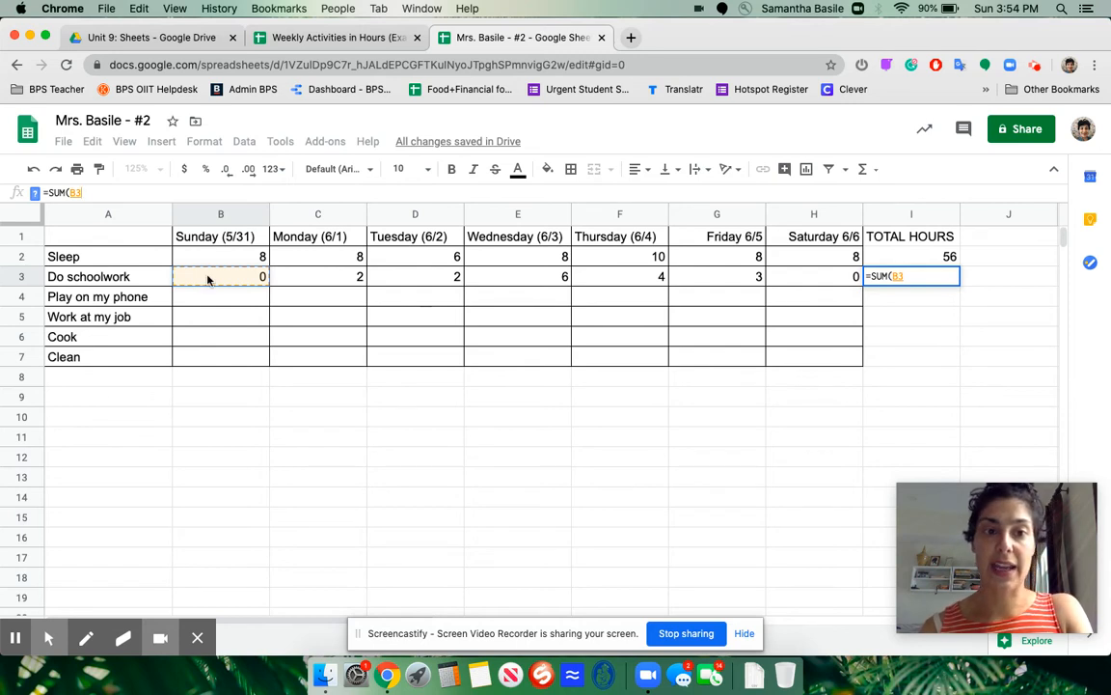
left_click_drag(208, 279, 800, 282)
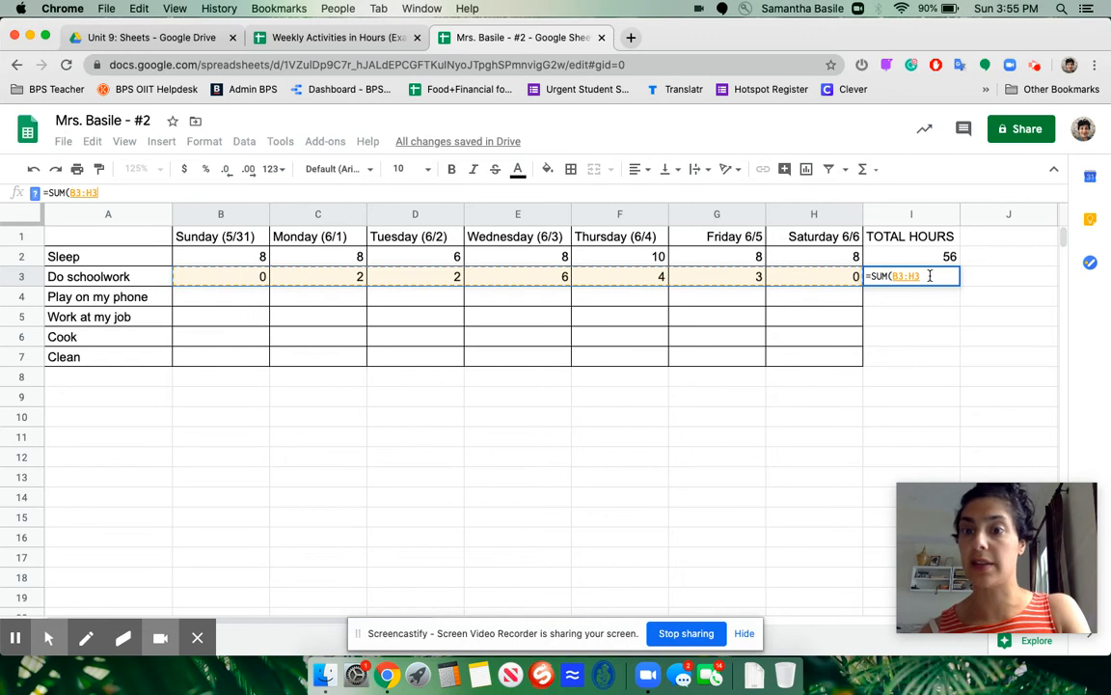
type(")")
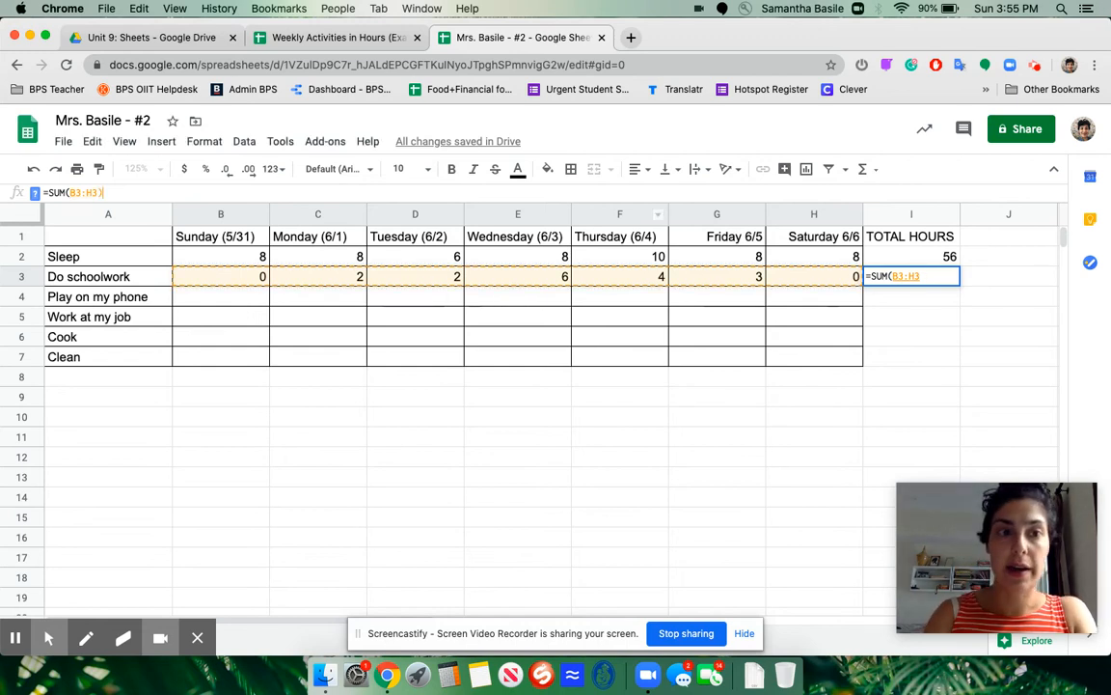
key("Return")
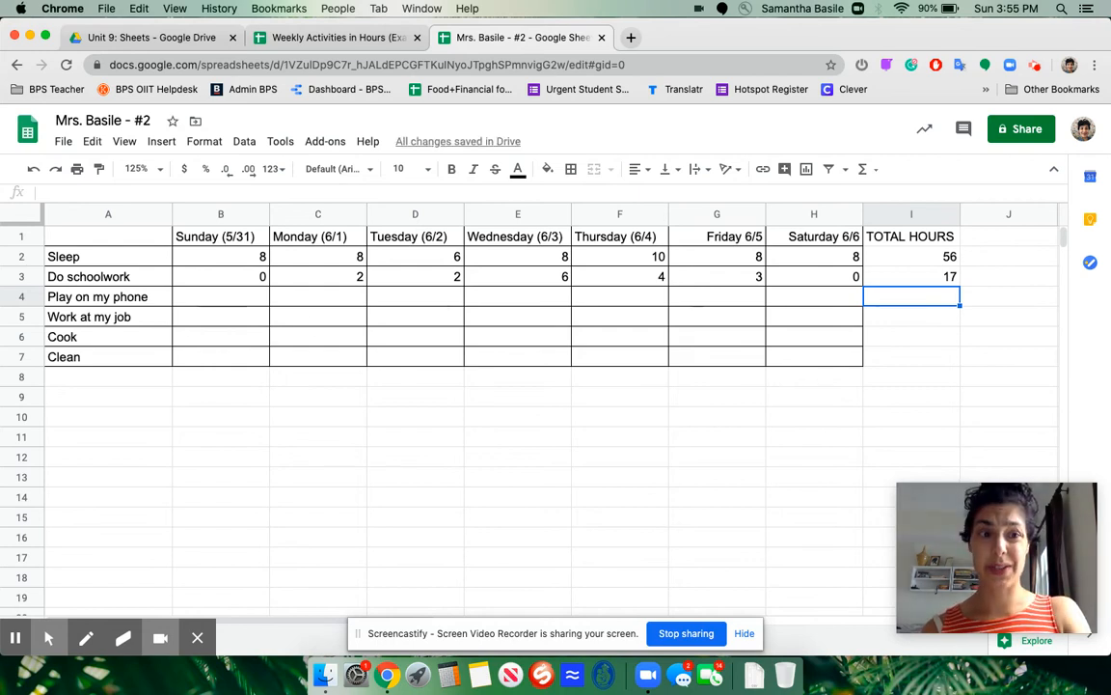
- Fill the Play on my phone row from Sunday to Saturday with the hours 4, 5, 6, 2, 5, 2 and 1
left_click(213, 299)
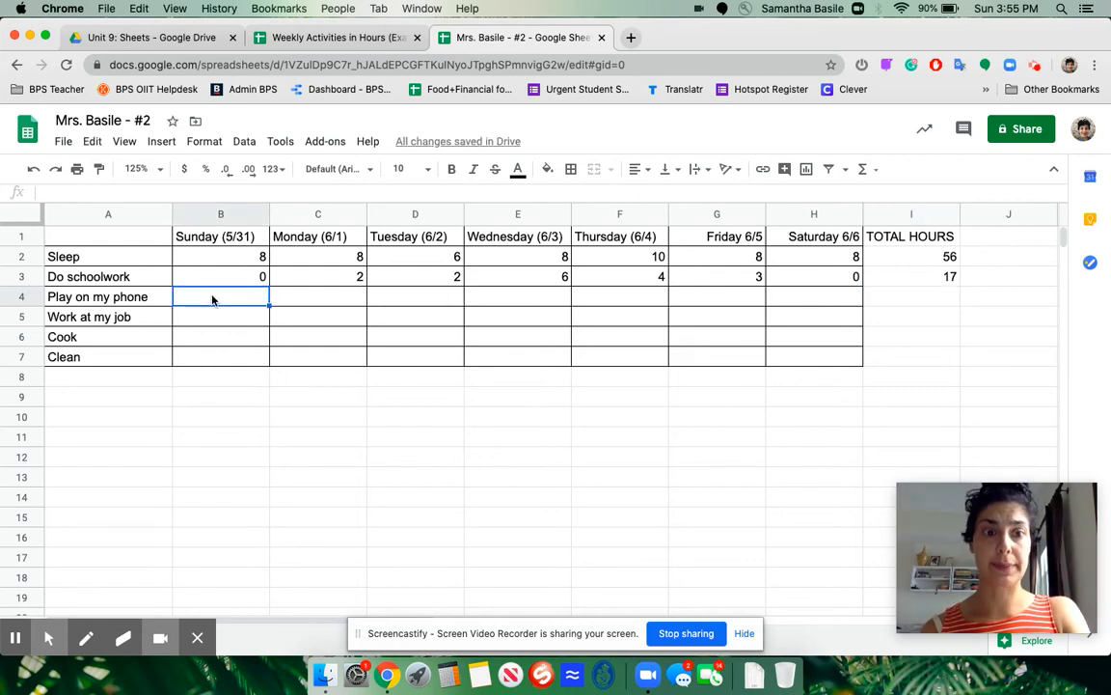
type("4")
key("Tab")
type("5")
key("Tab")
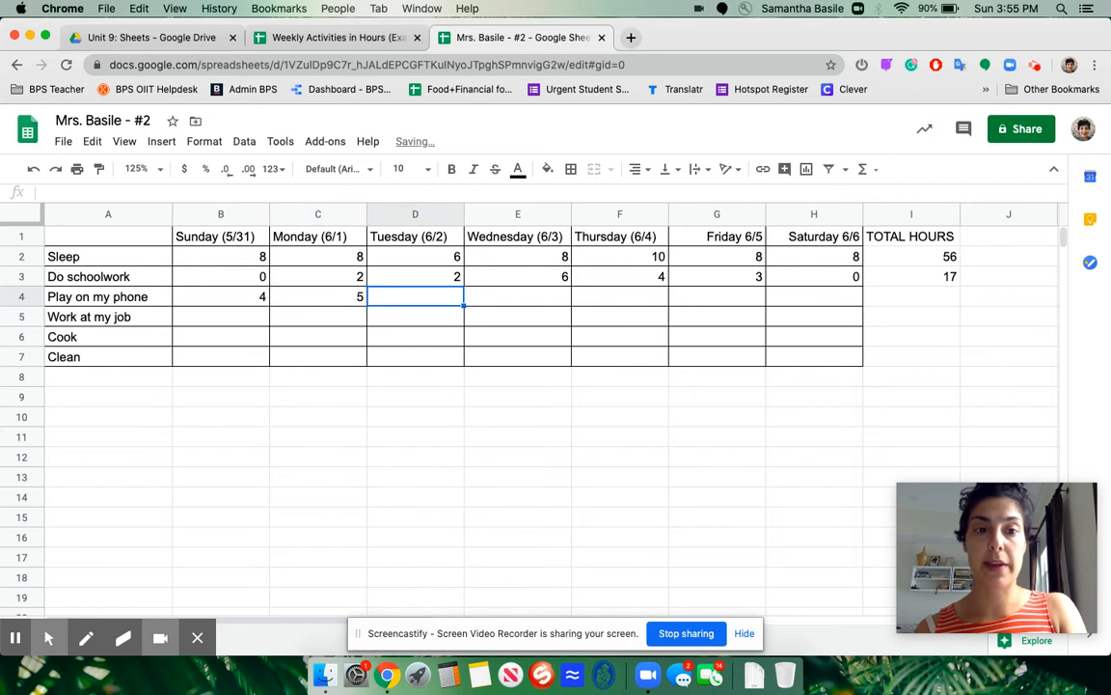
type("6")
key("Tab")
type("2")
key("Tab")
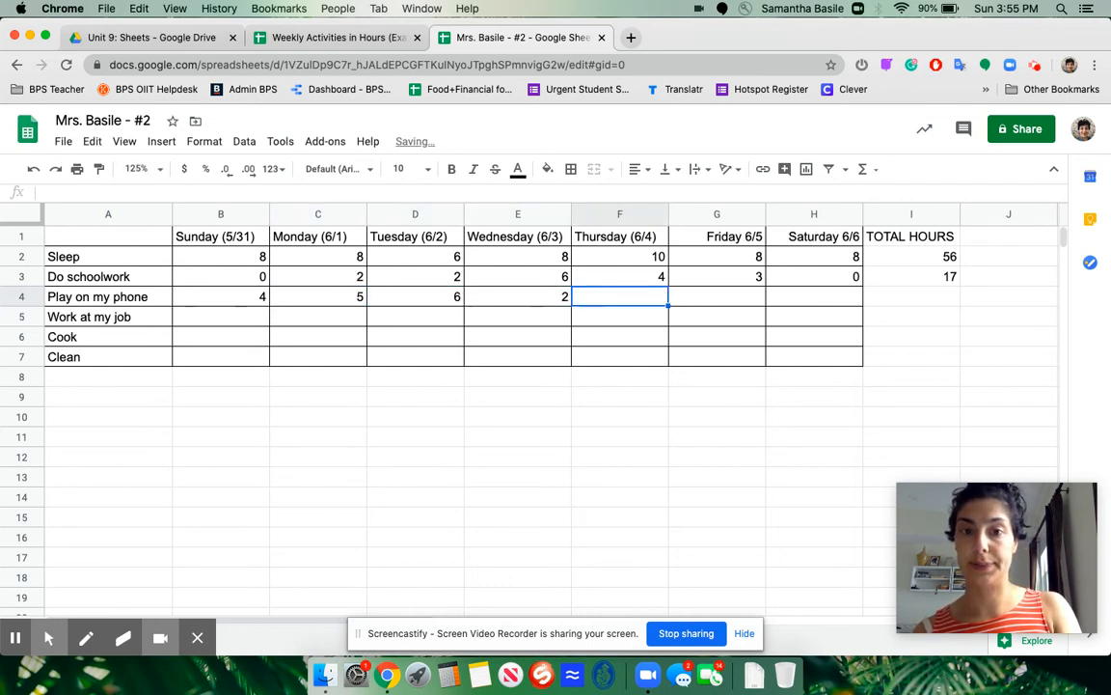
type("5")
key("Tab")
type("2")
key("Tab")
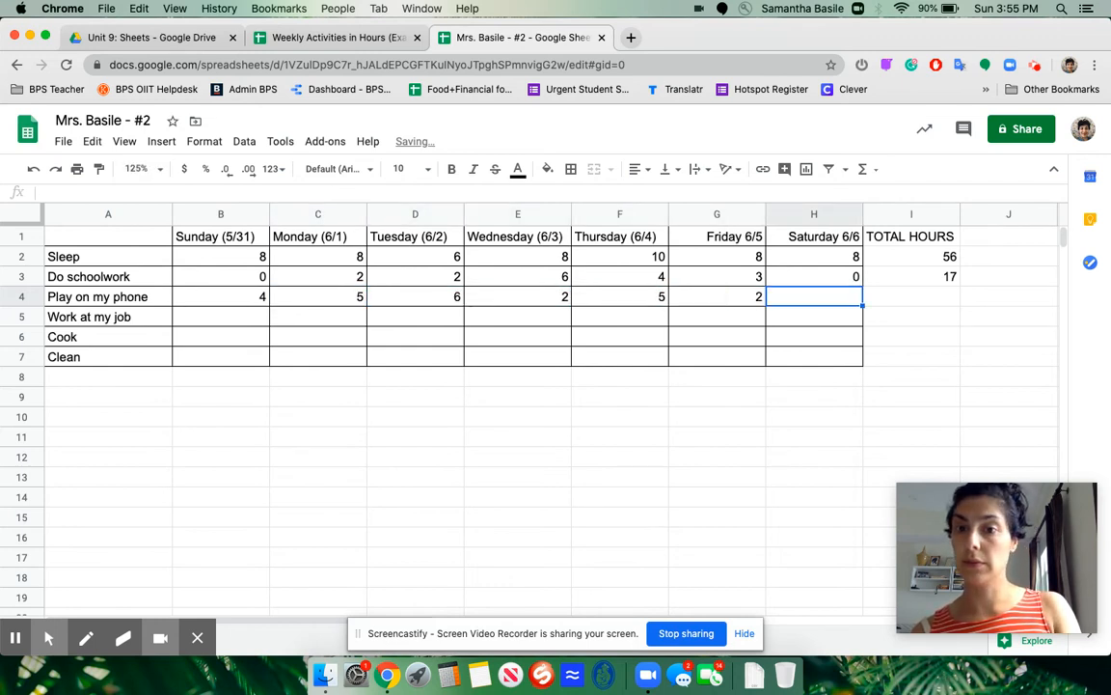
type("1")
key("Tab")
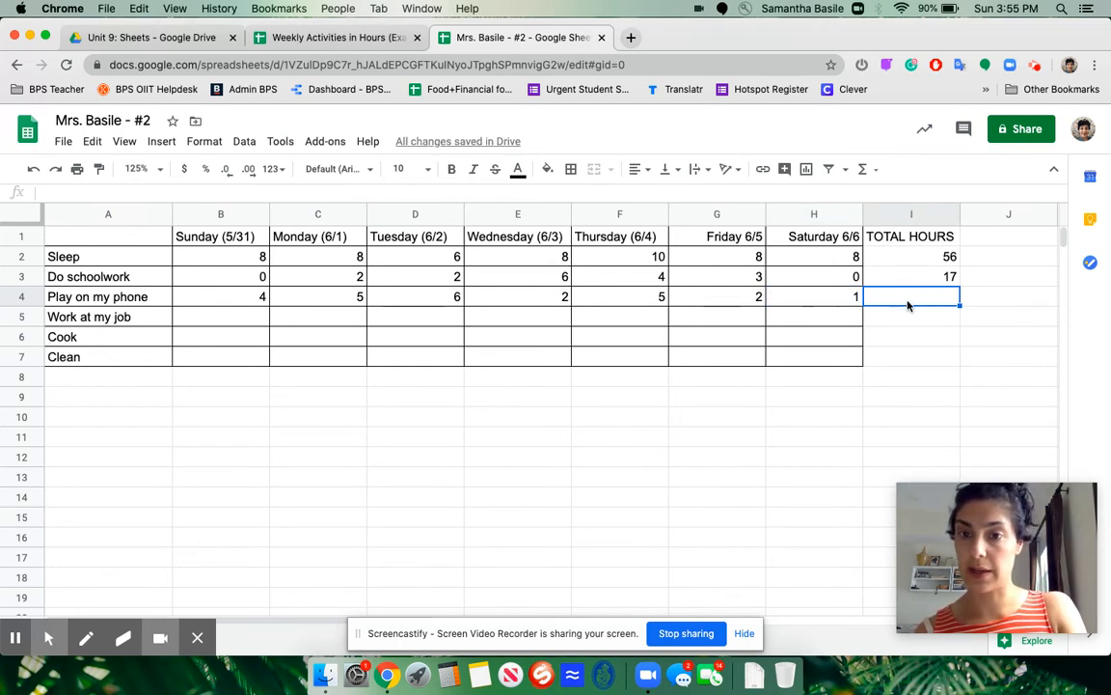
- Total the Play on my phone hours in cell I4 with the formula =SUM(B4:H4)
type("=SUM(")
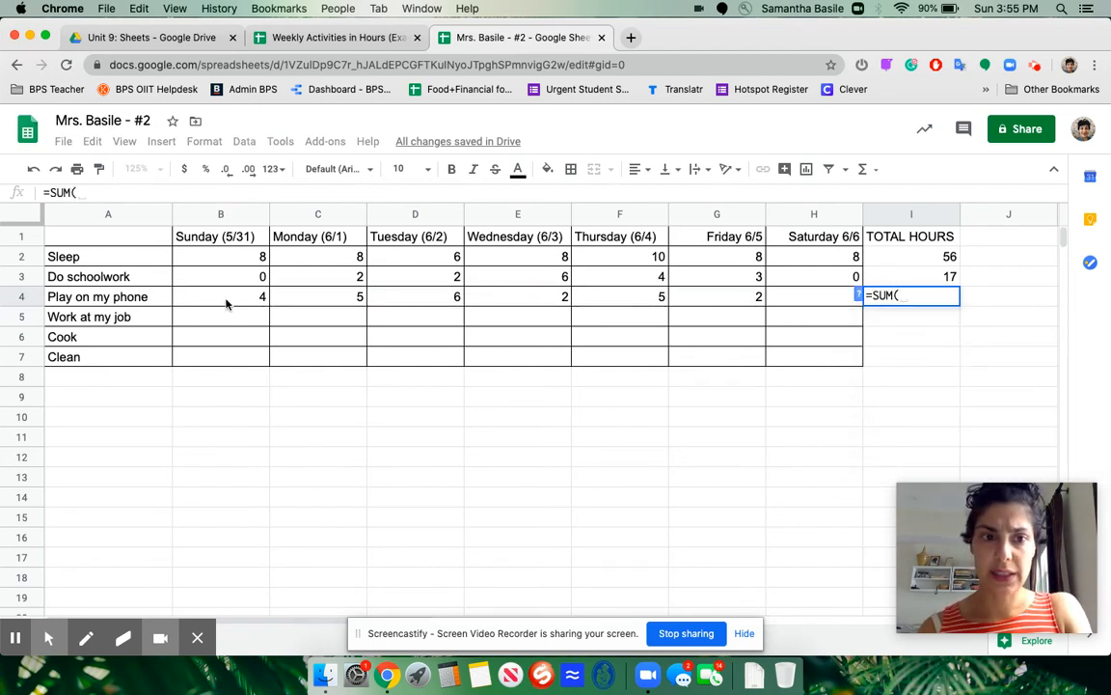
left_click_drag(202, 273, 723, 301)
left_click_drag(231, 297, 794, 297)
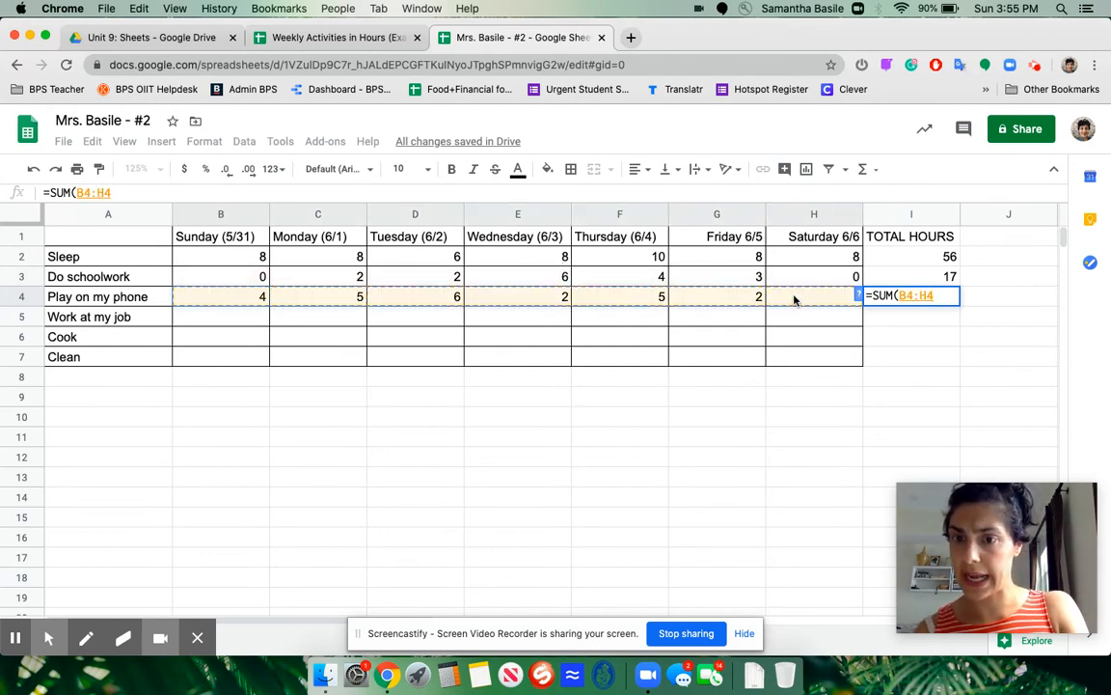
type(")")
key("Return")
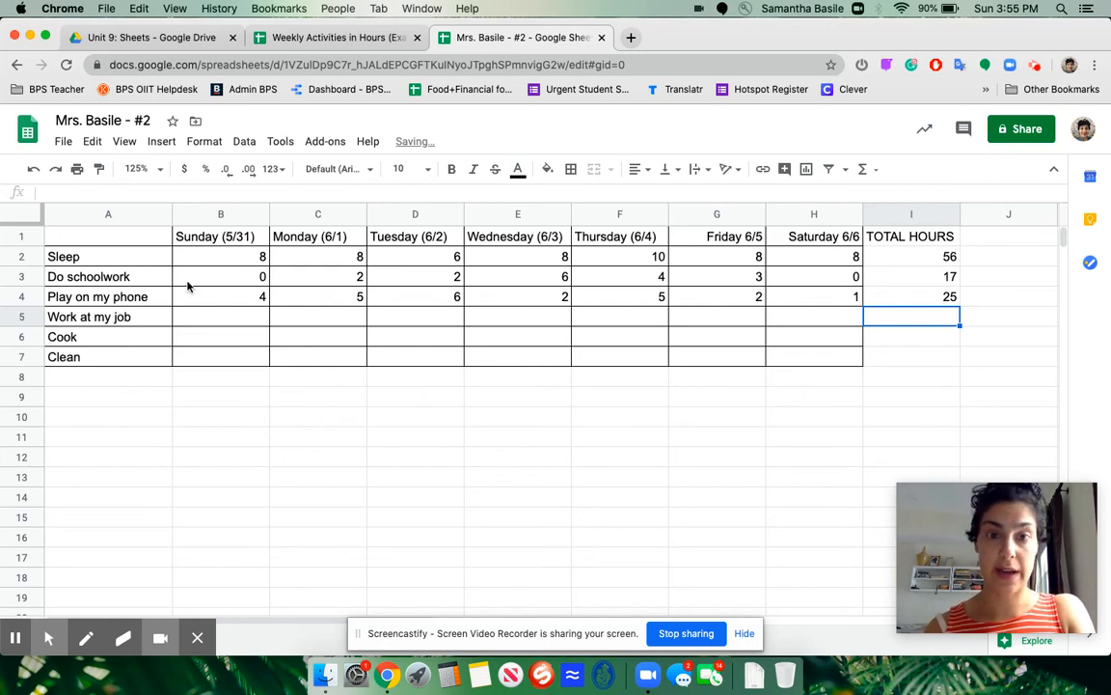
left_click(932, 278)
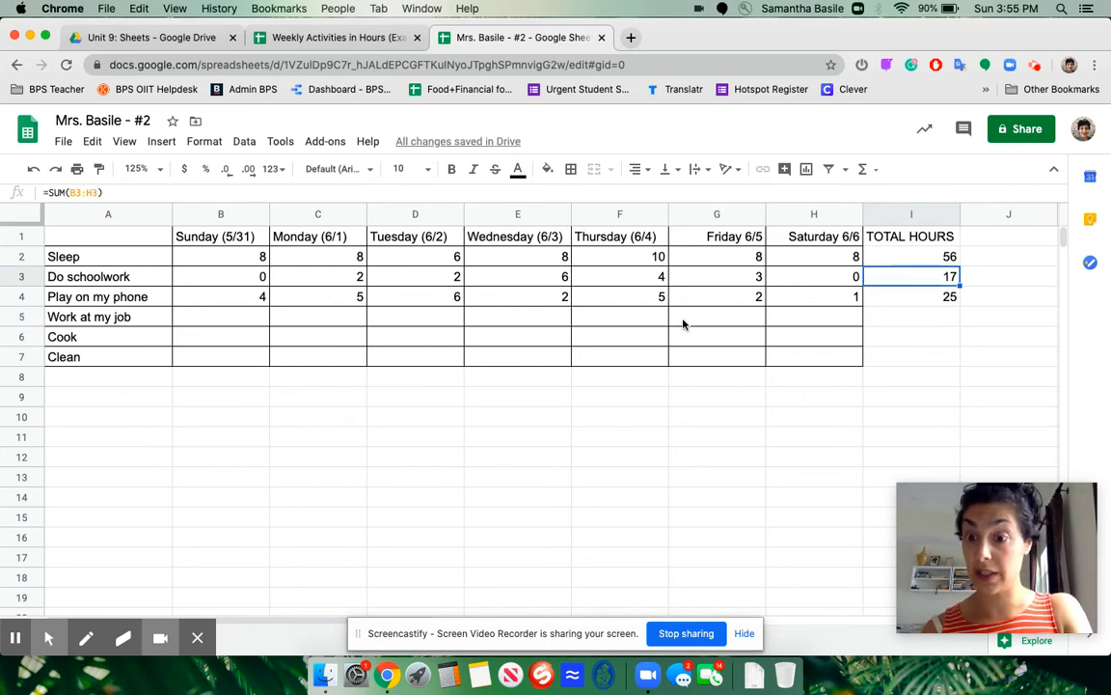
- Fill the Work at my job row from Sunday to Saturday with the hours 5, 0, 3, 0, 5, 0 and 5
left_click(221, 320)
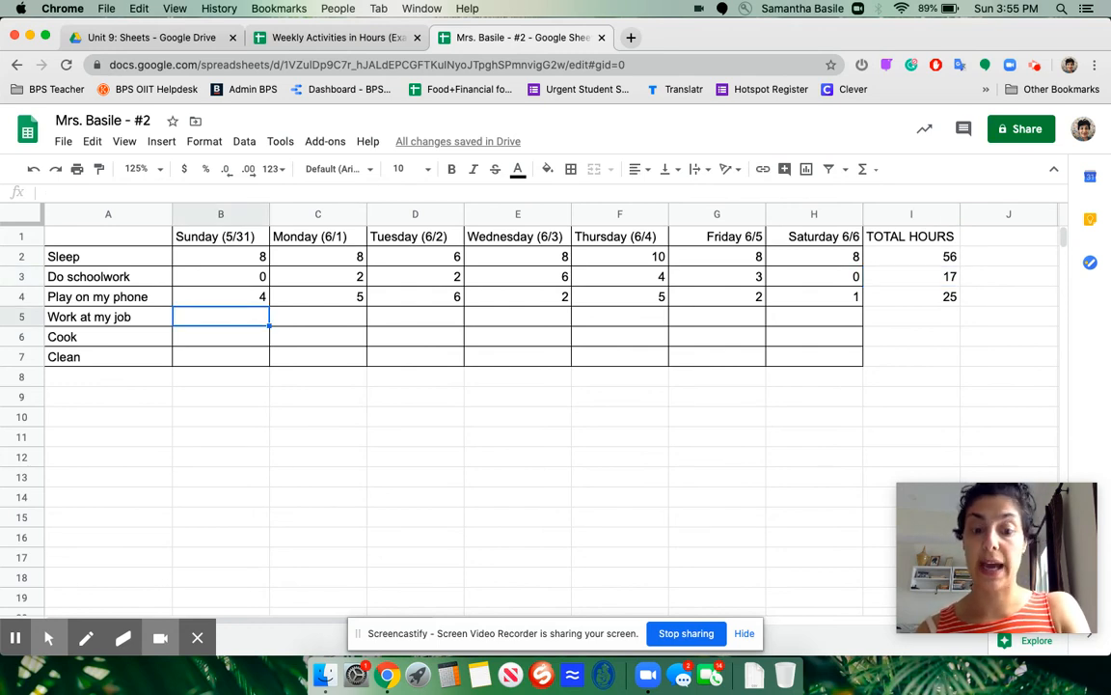
type("5")
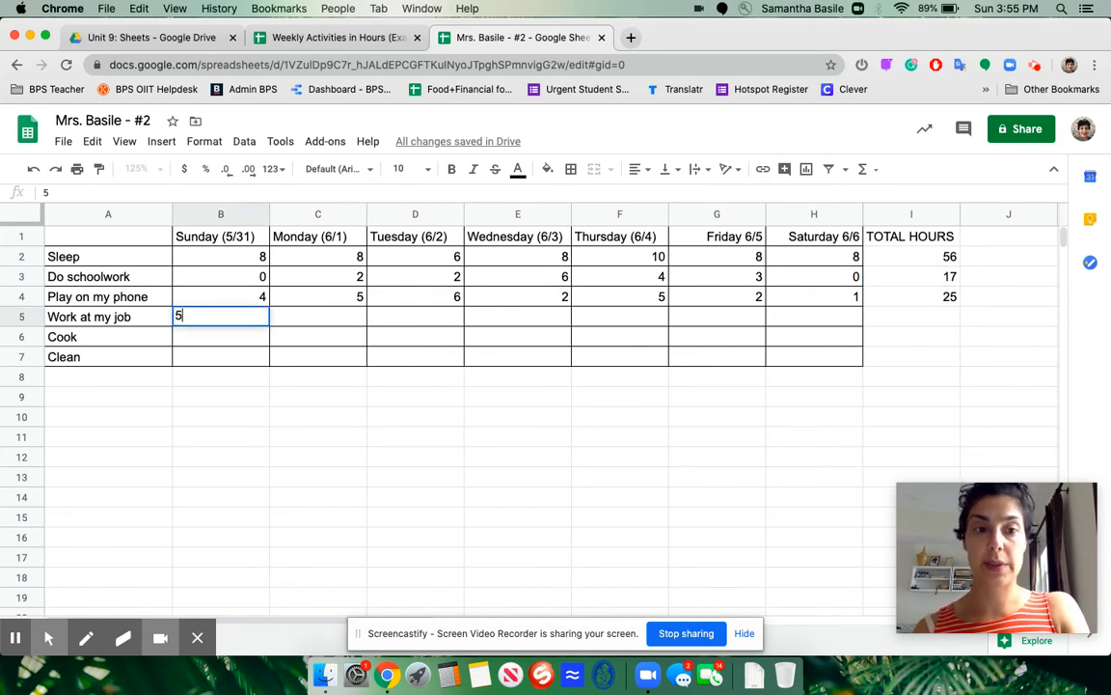
key("Tab")
type("0")
key("Tab")
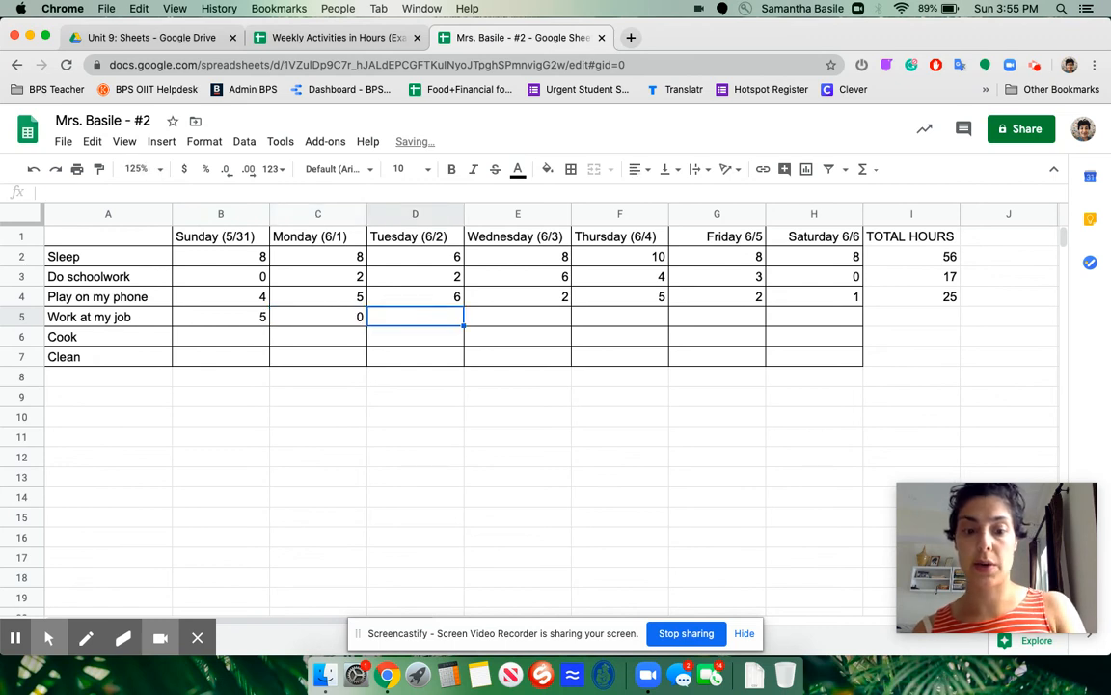
type("3")
key("Tab")
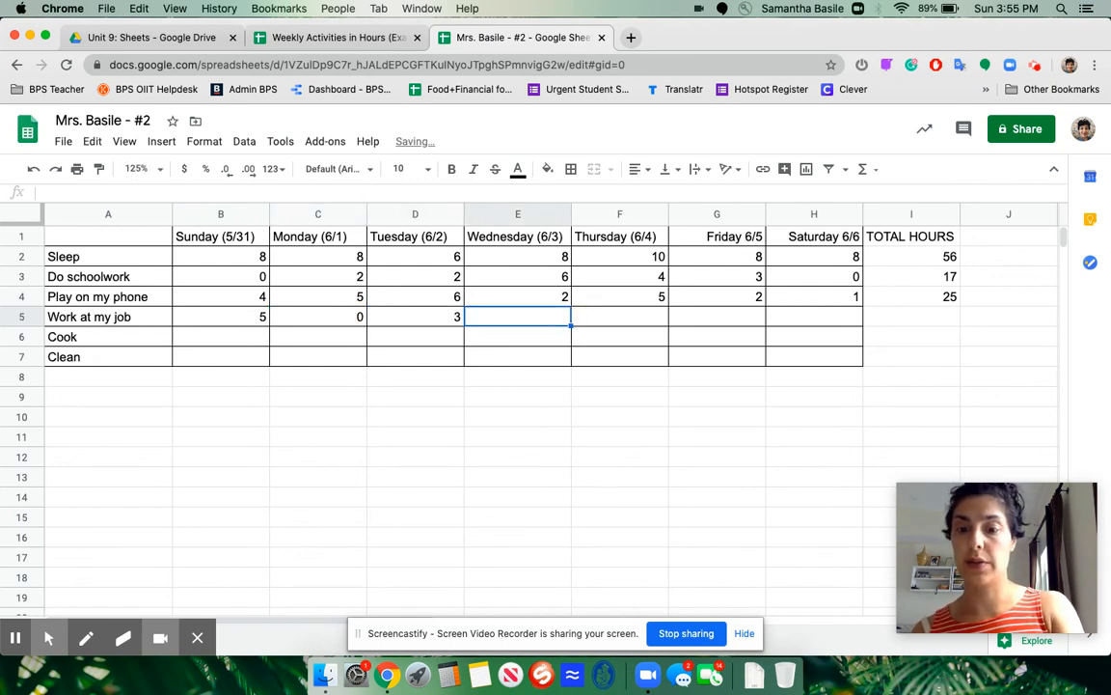
type("0")
key("Tab")
type("5")
key("Tab")
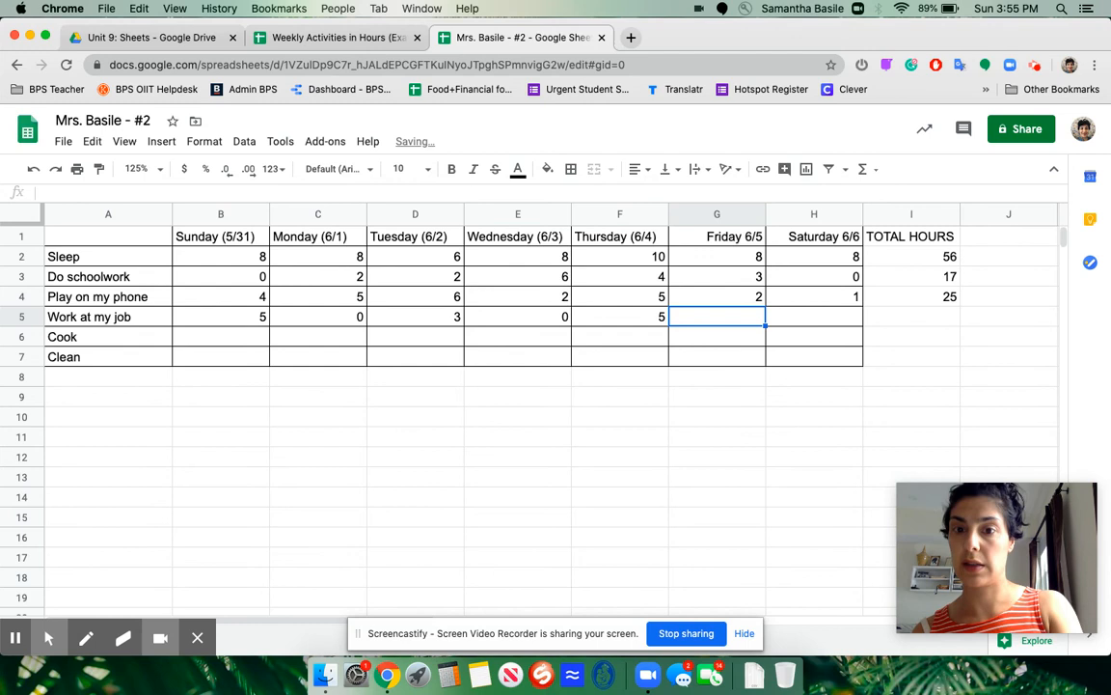
type("0")
key("Tab")
type("5")
key("Tab")
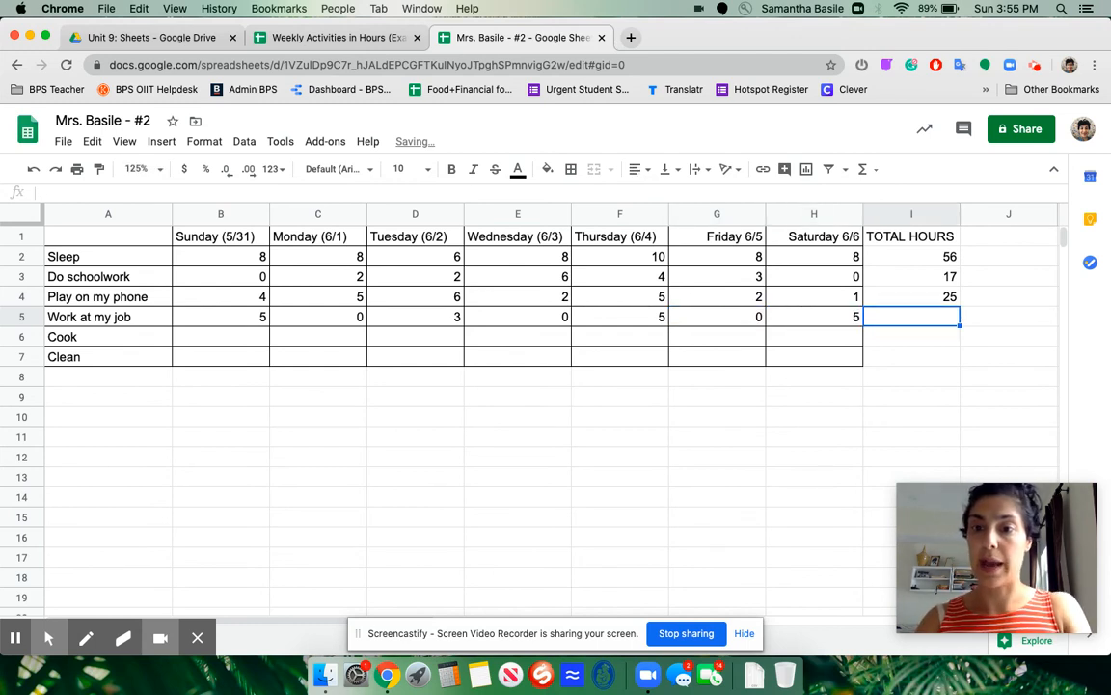
- Total the Work at my job hours in cell I5 with a SUM formula over B5:H5
type("=SUM(")
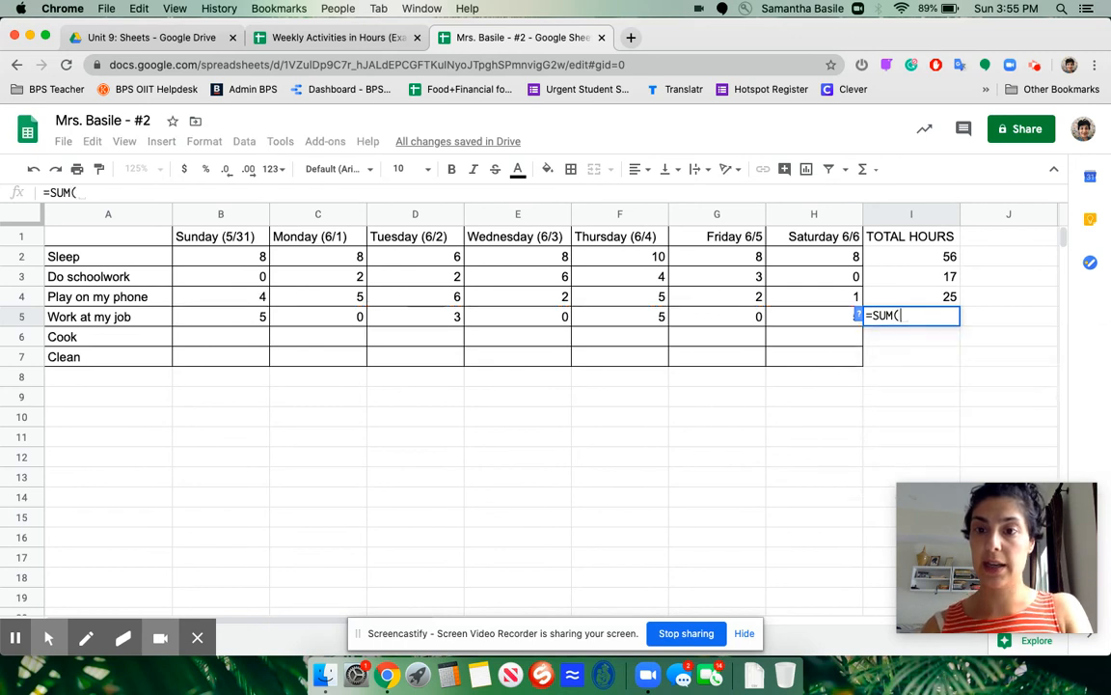
left_click_drag(258, 318, 328, 317)
left_click_drag(502, 310, 796, 321)
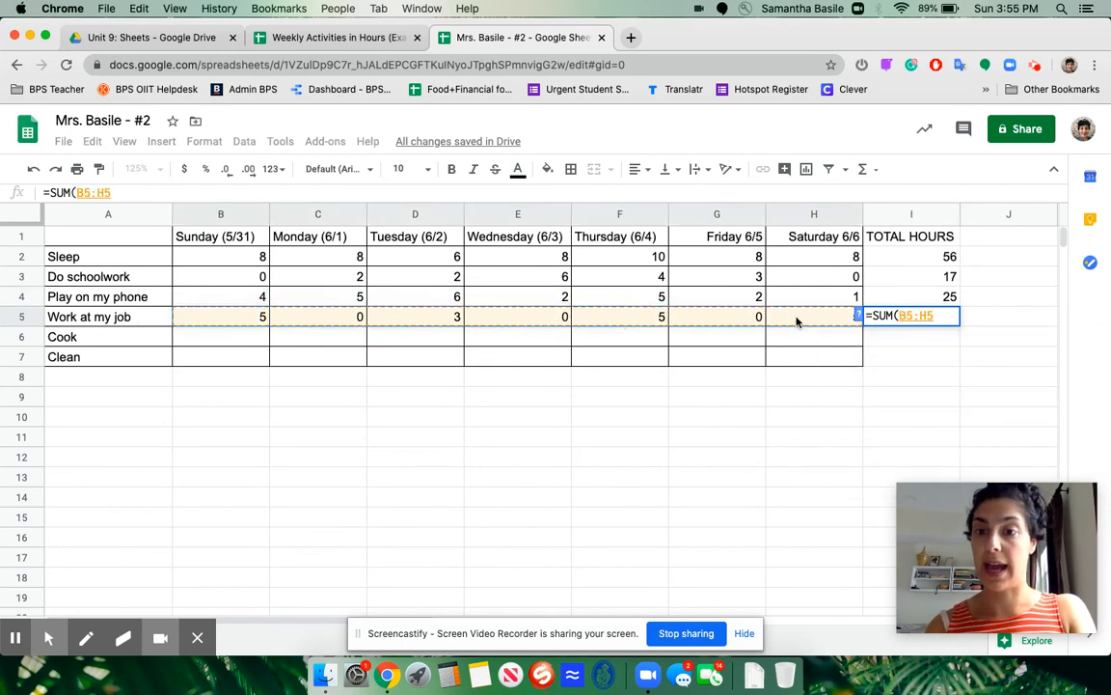
key("Return")
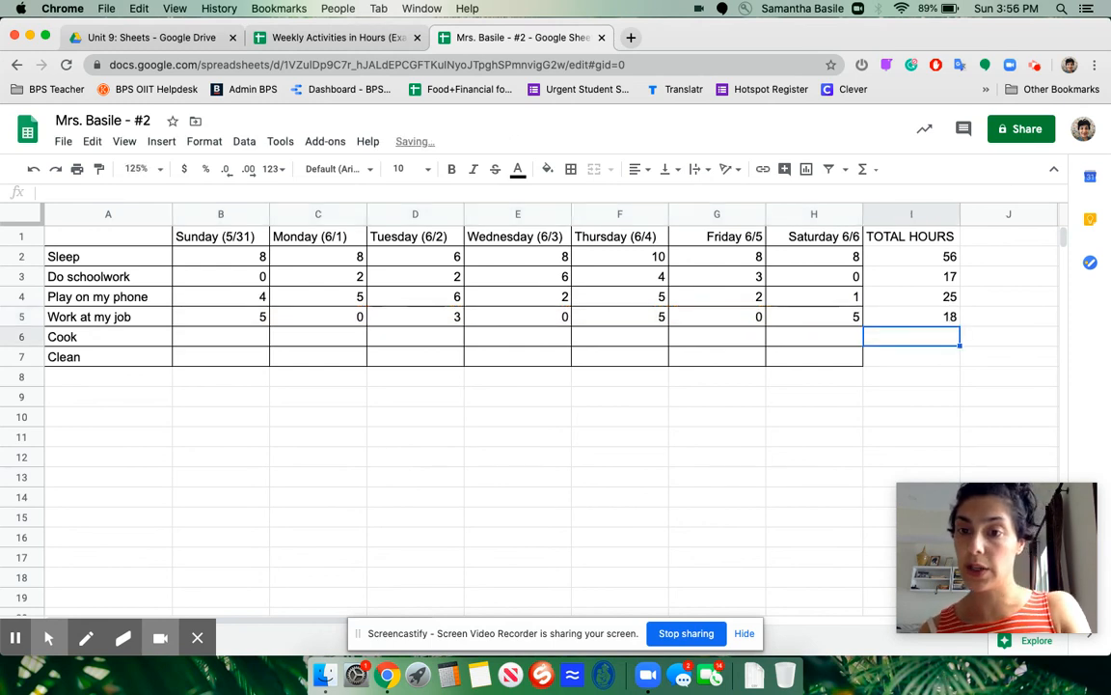